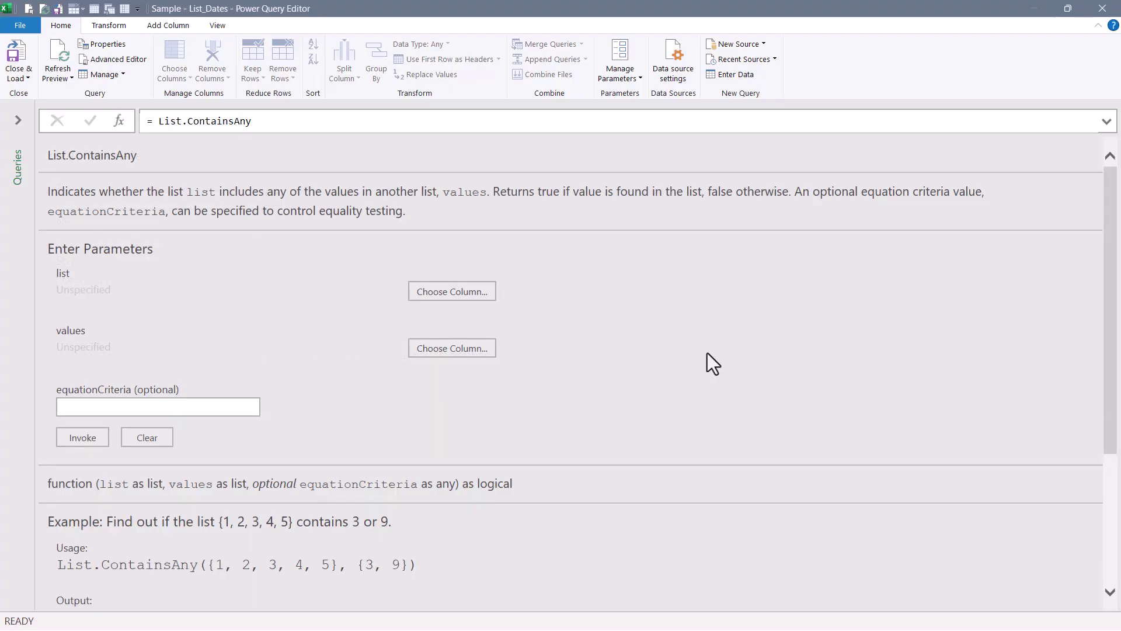
Step: Replace the List.ContainsAny formula with Table.FromRecords and commit it
scroll(707, 354, down, 1)
scroll(707, 354, down, 1)
scroll(706, 353, down, 1)
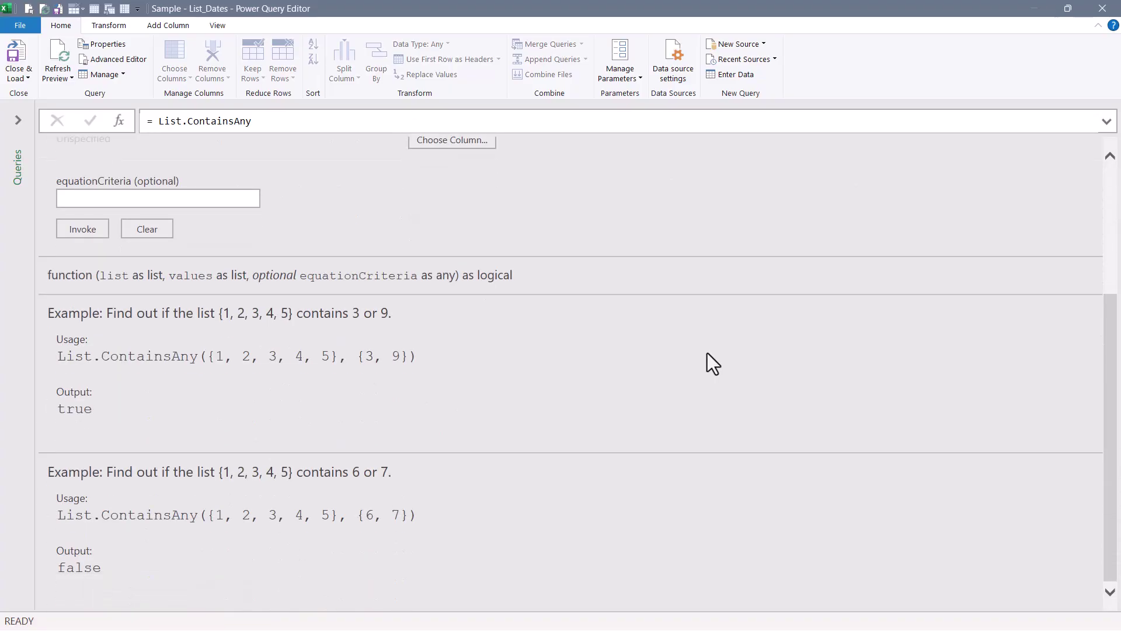
scroll(707, 353, up, 3)
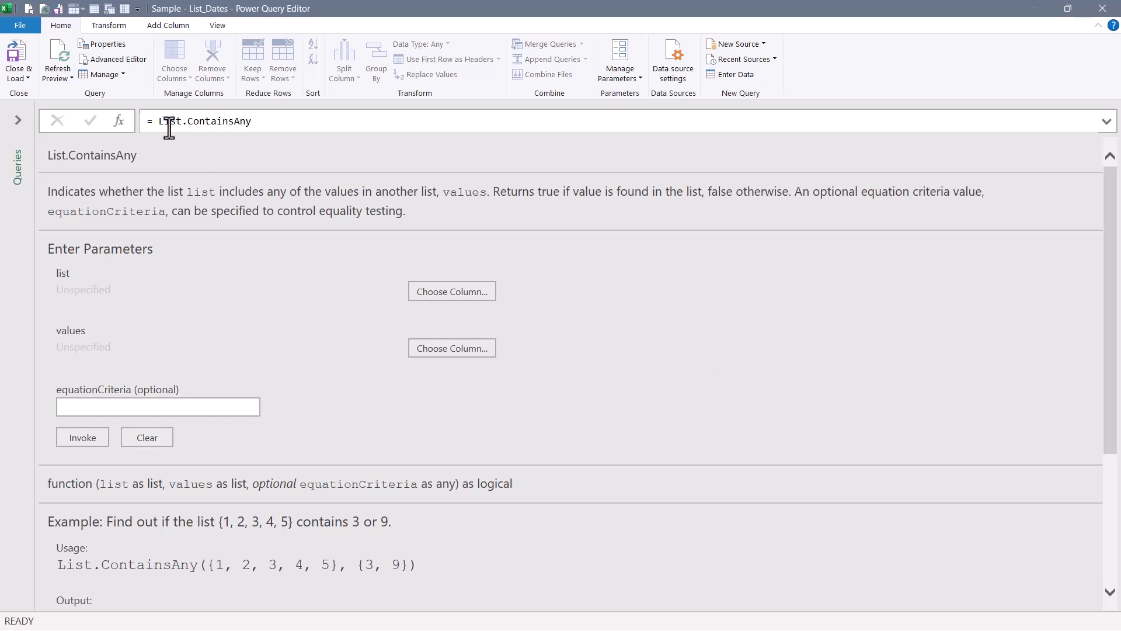
drag(159, 121, 343, 120)
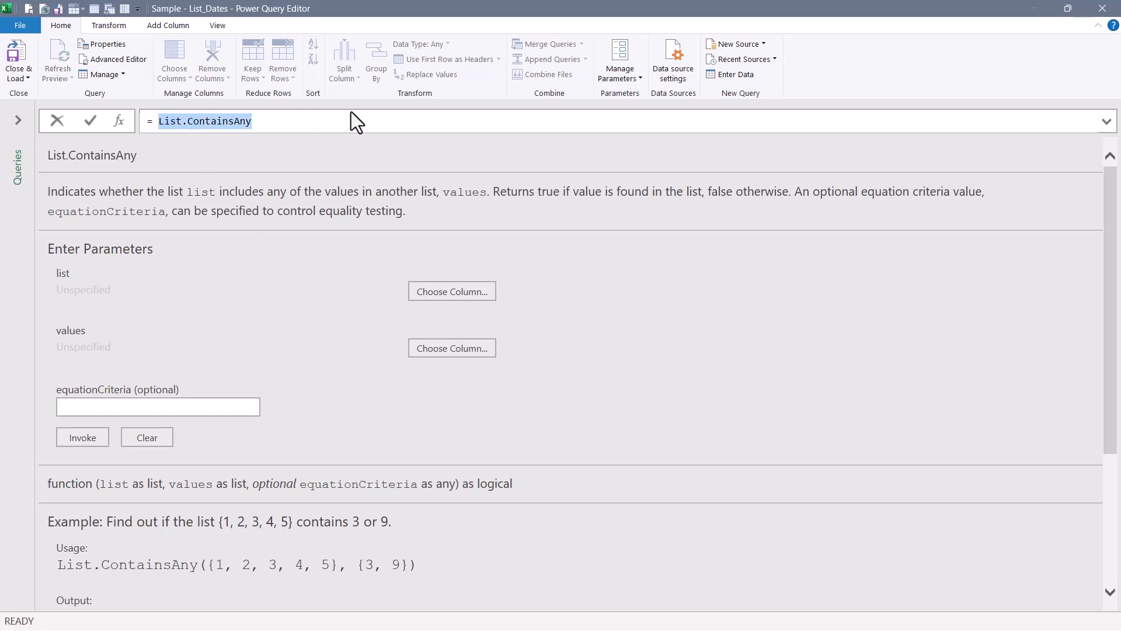
text(t)
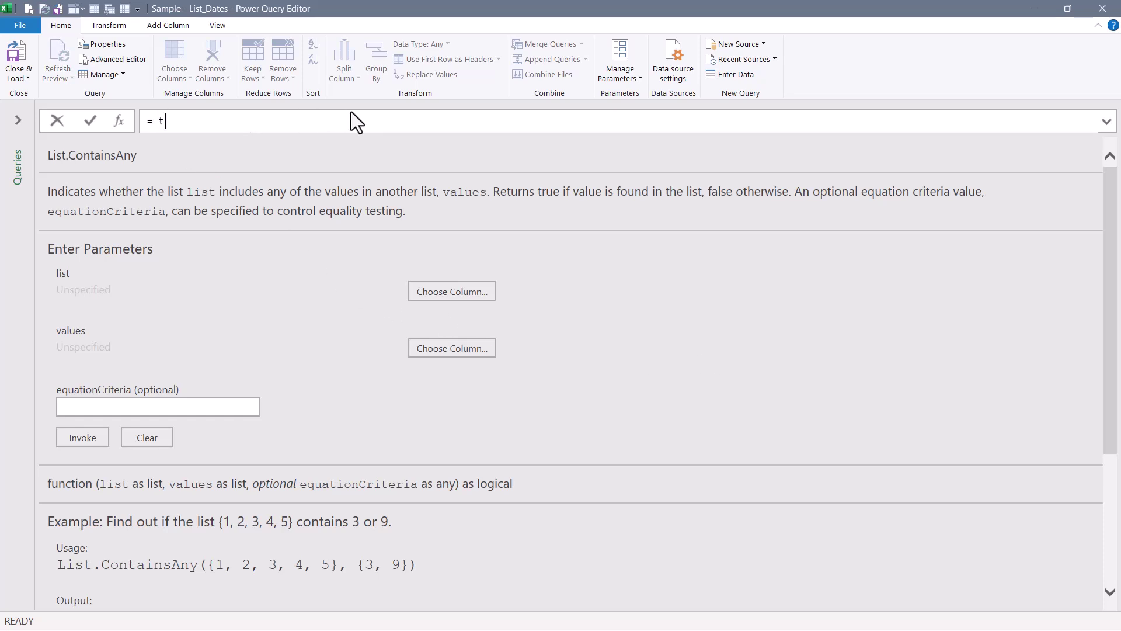
text(able.f)
key(Tab)
click(90, 120)
Step: Scroll through the Table.FromRecords help page to its parameter fields and usage example
scroll(254, 237, down, 3)
scroll(254, 237, down, 1)
scroll(255, 237, down, 3)
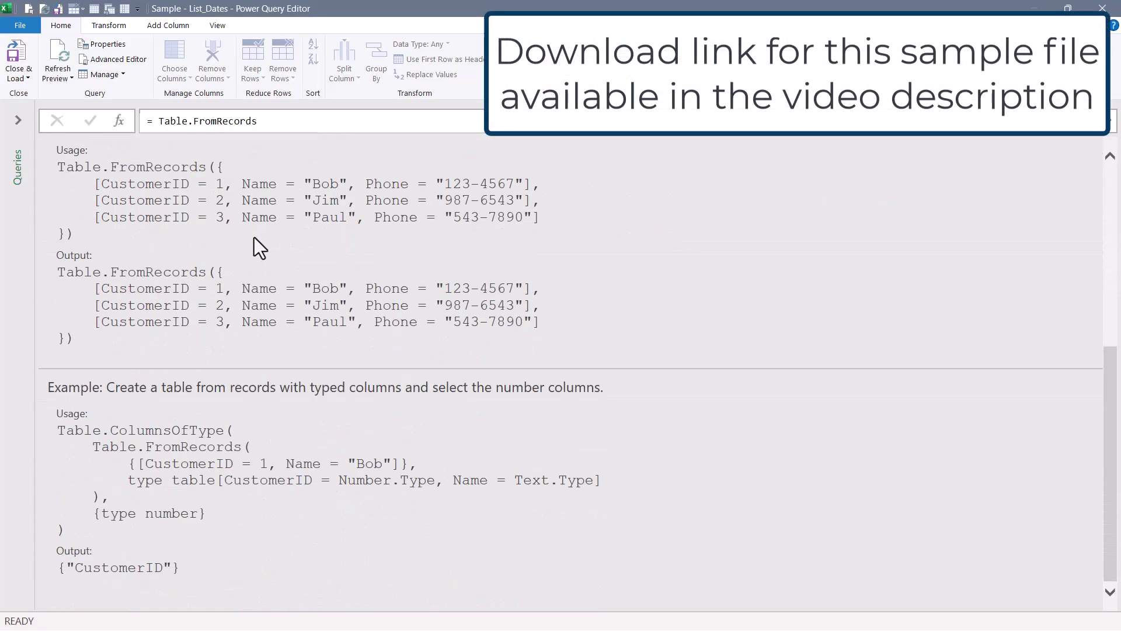
scroll(254, 238, up, 8)
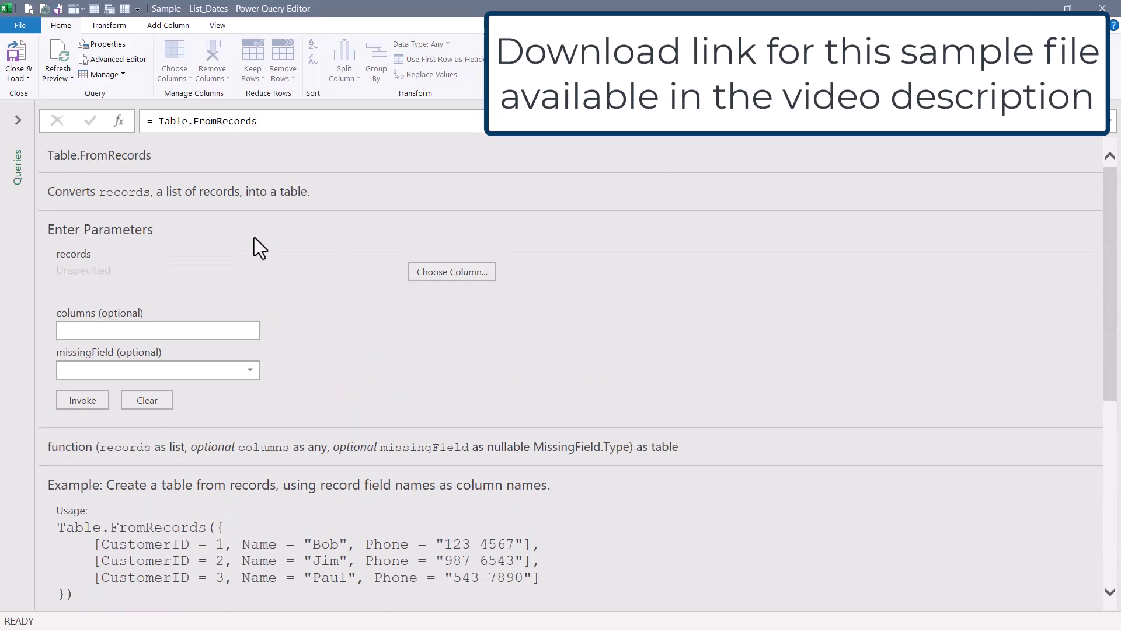
scroll(254, 237, down, 2)
scroll(254, 237, down, 1)
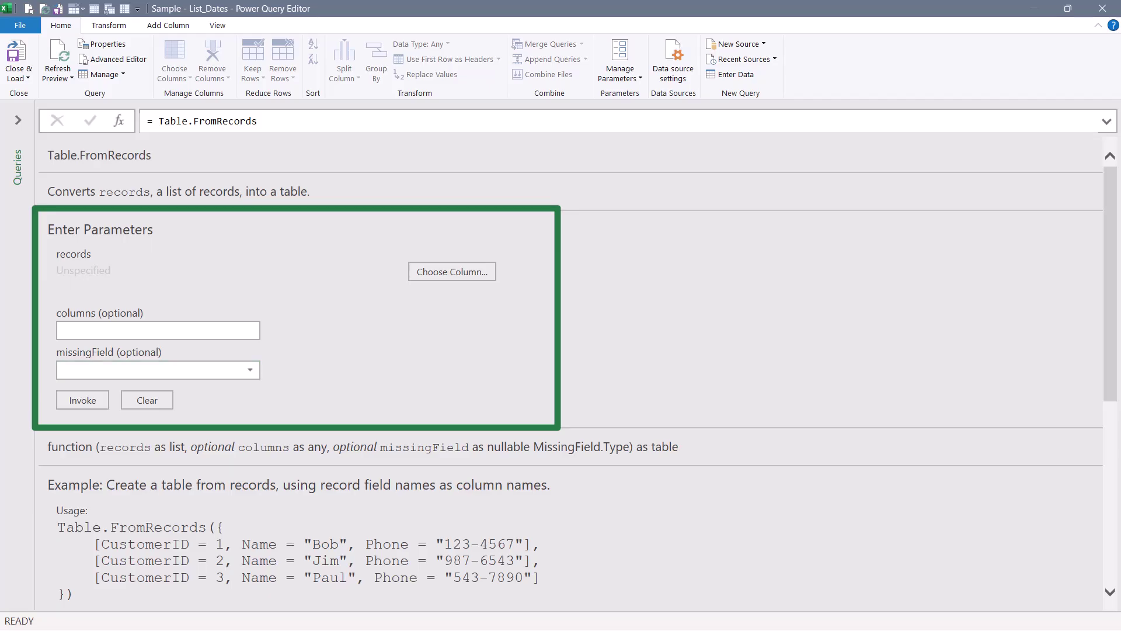
Step: Scroll the List.ContainsAny help page to review its name, description and both usage examples
scroll(561, 374, down, 3)
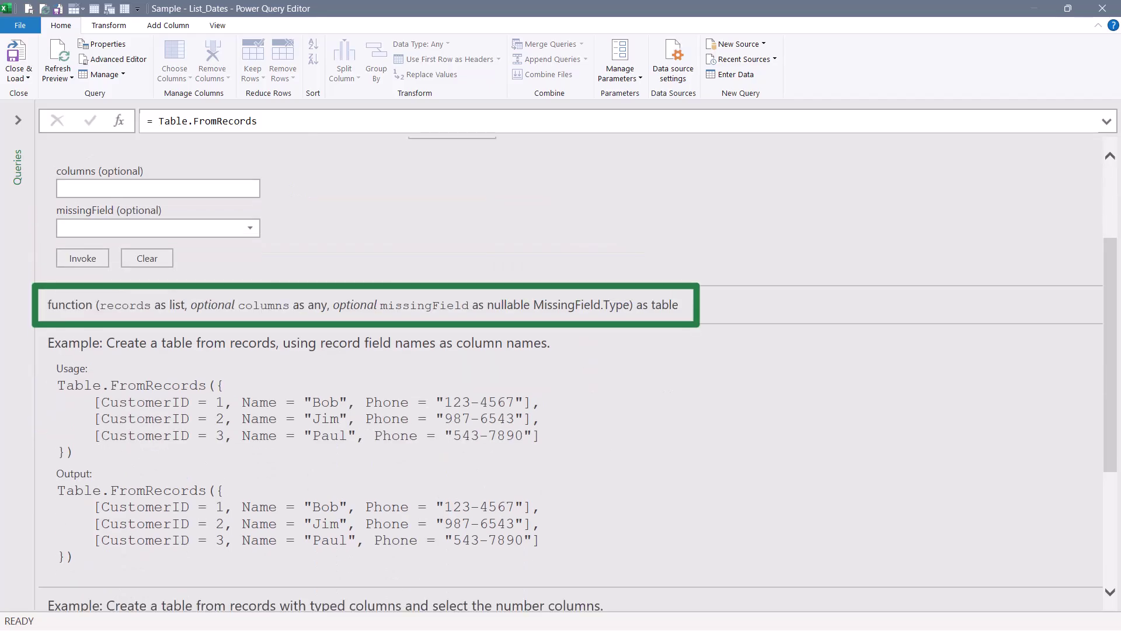
scroll(561, 374, down, 5)
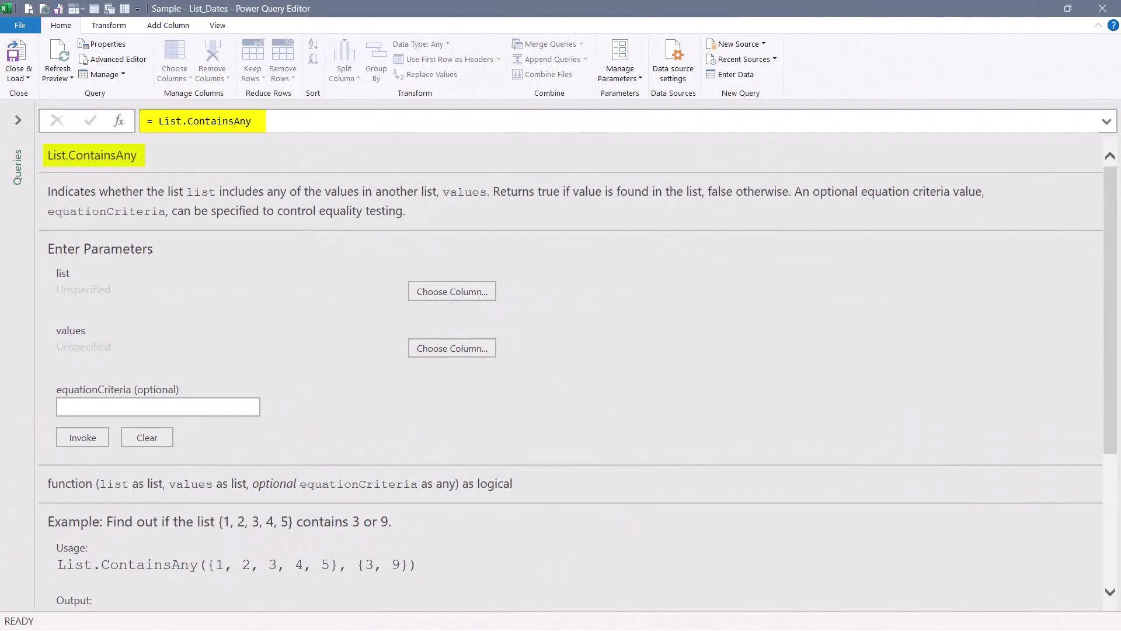
scroll(561, 374, down, 3)
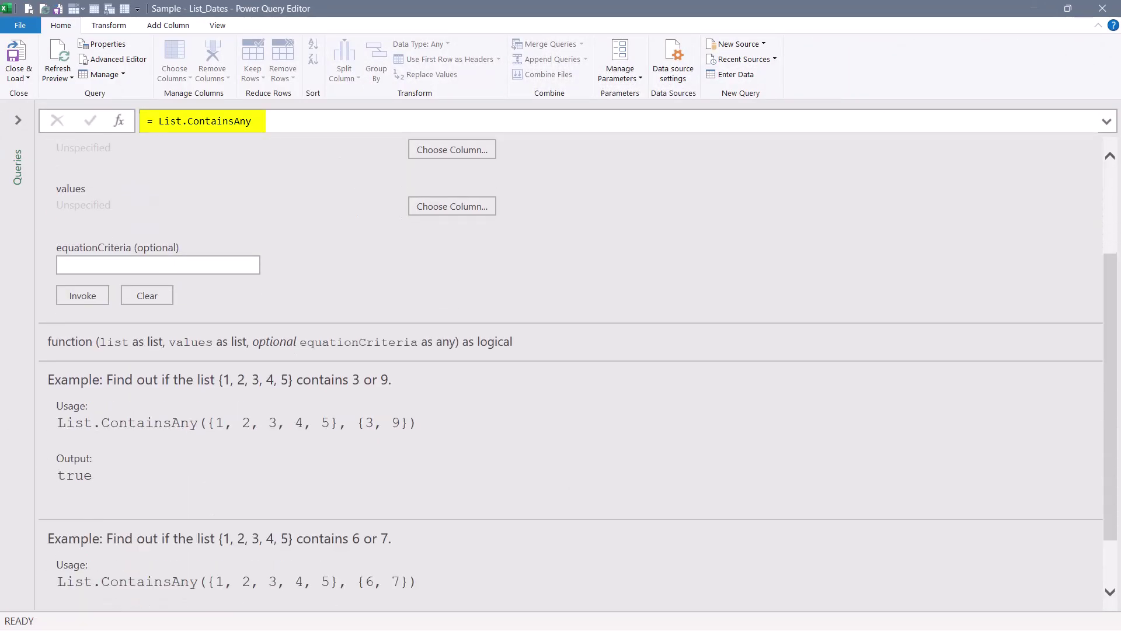
scroll(560, 374, down, 1)
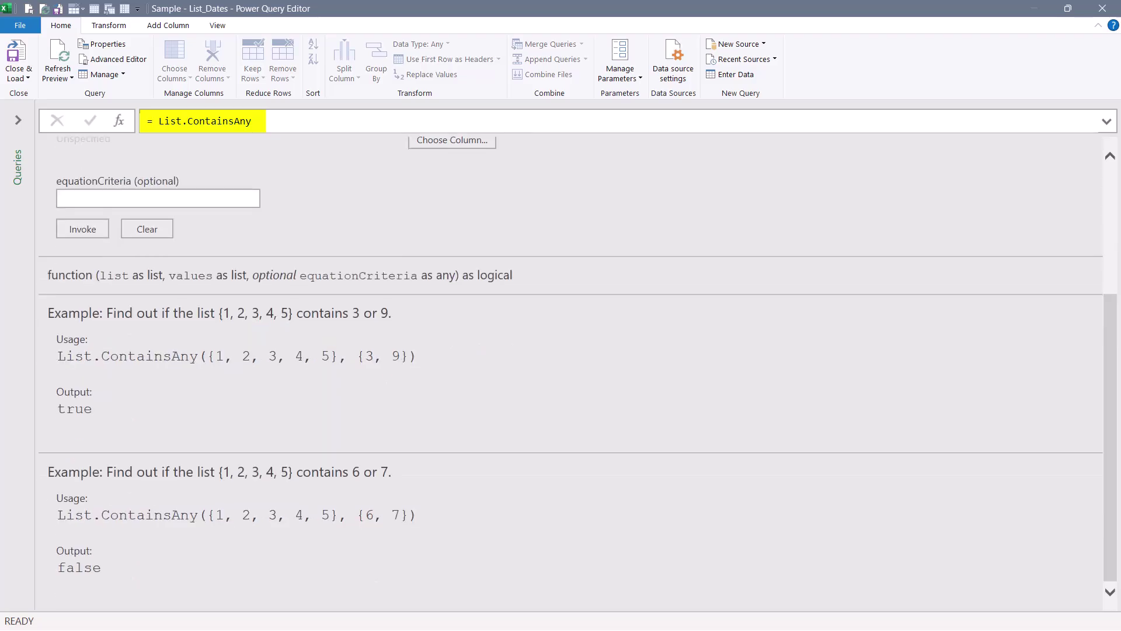
scroll(561, 374, up, 4)
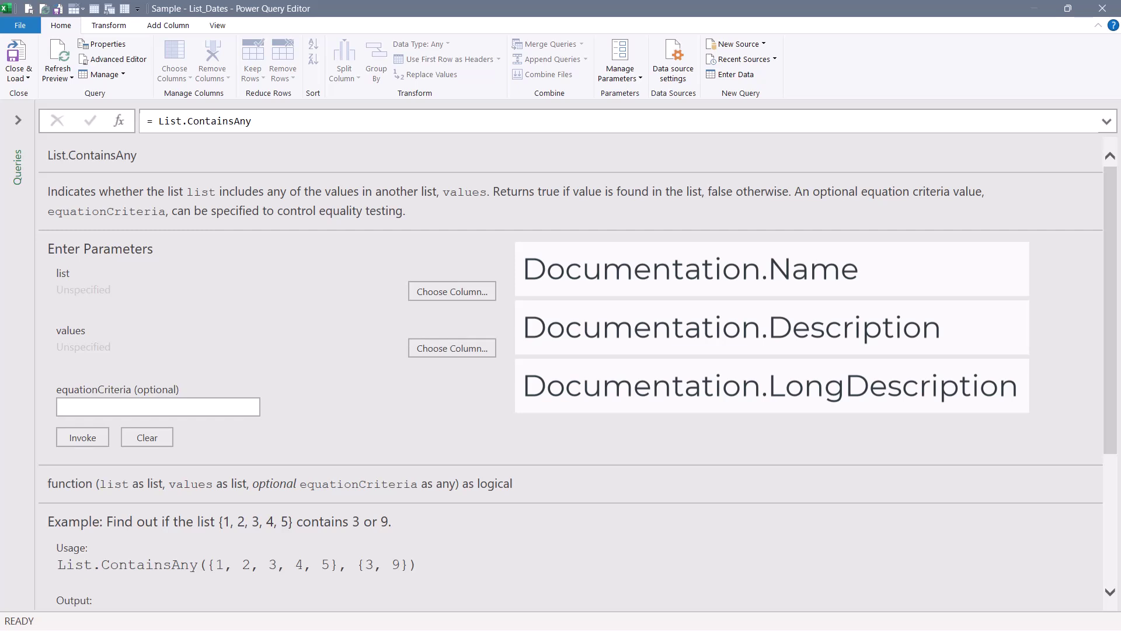
Step: Scroll fnBasicFunction's invoke screen with its StartDate, NumberOfDays and Steps parameters
scroll(561, 374, down, 3)
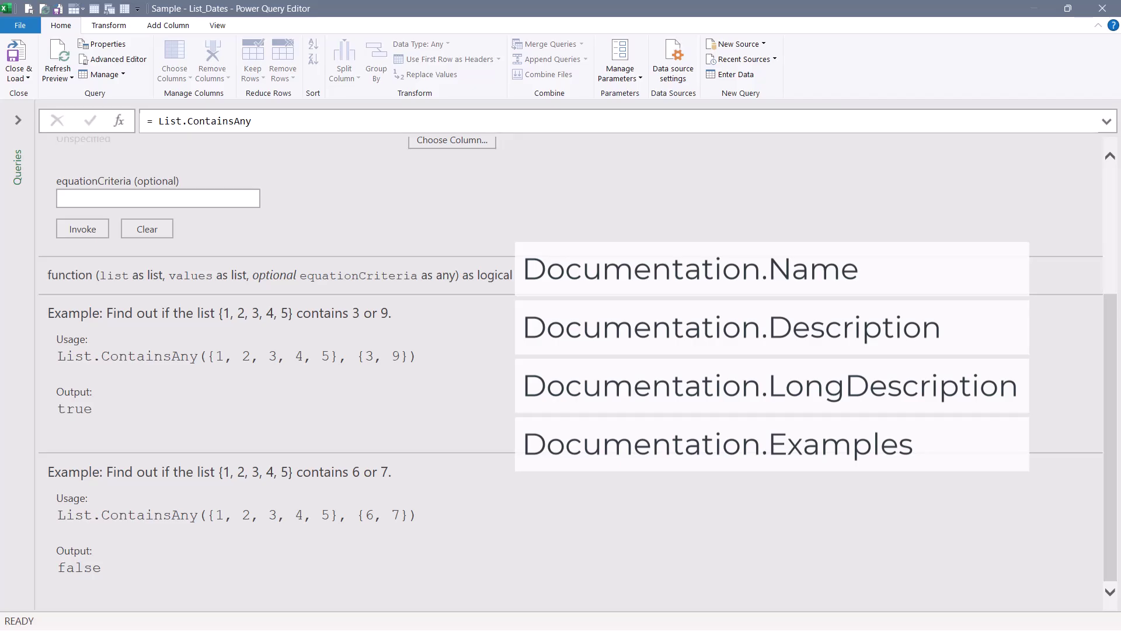
scroll(561, 374, up, 3)
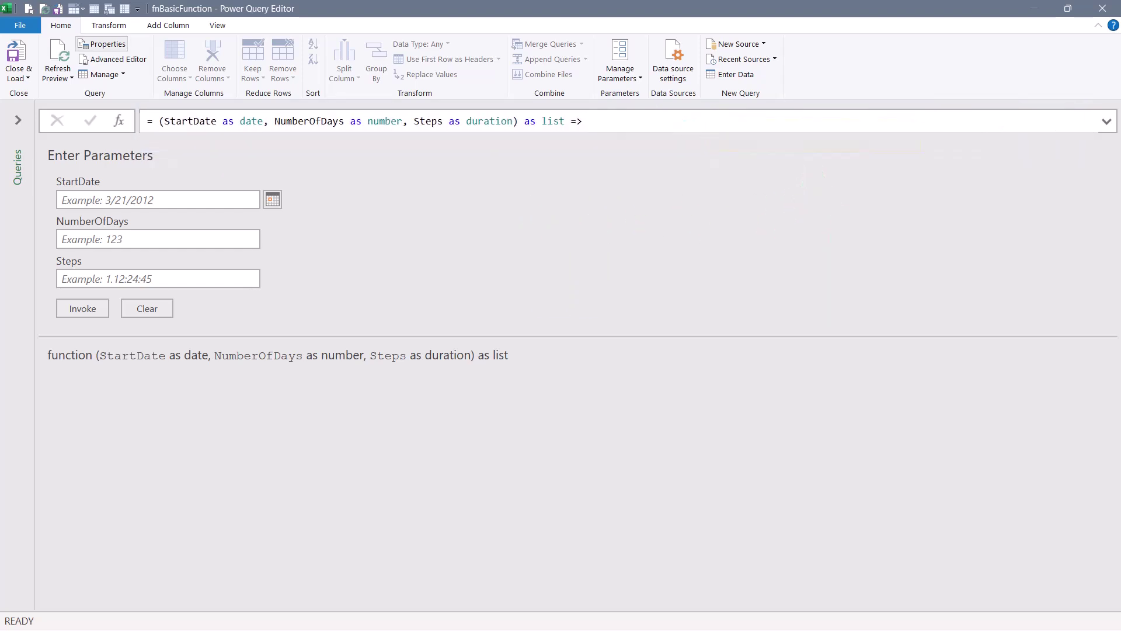
click(113, 59)
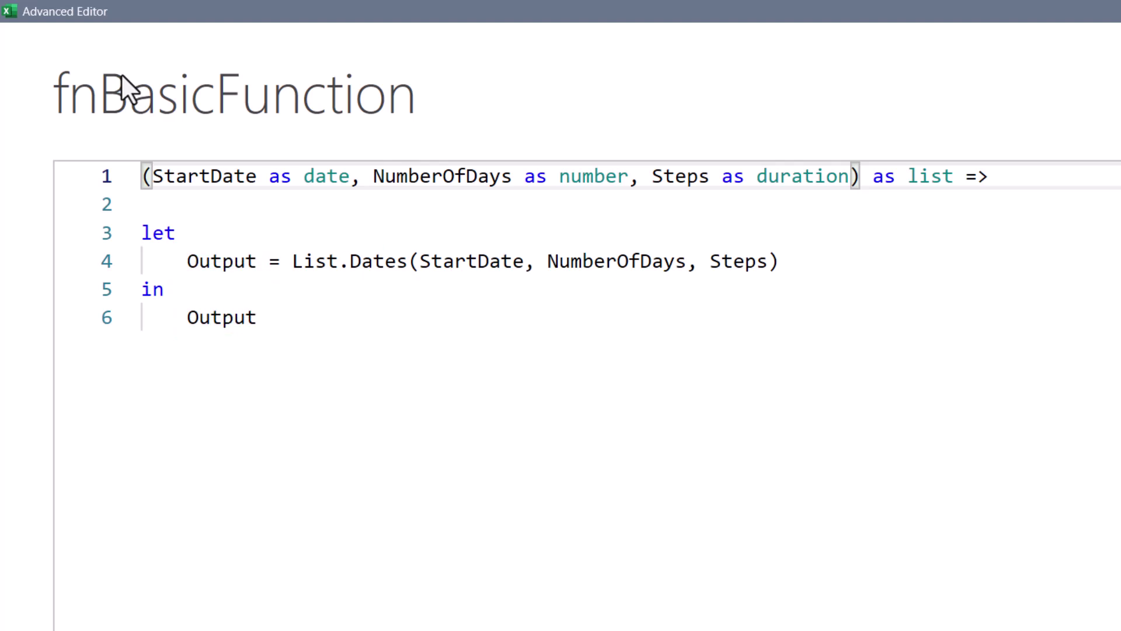
click(913, 583)
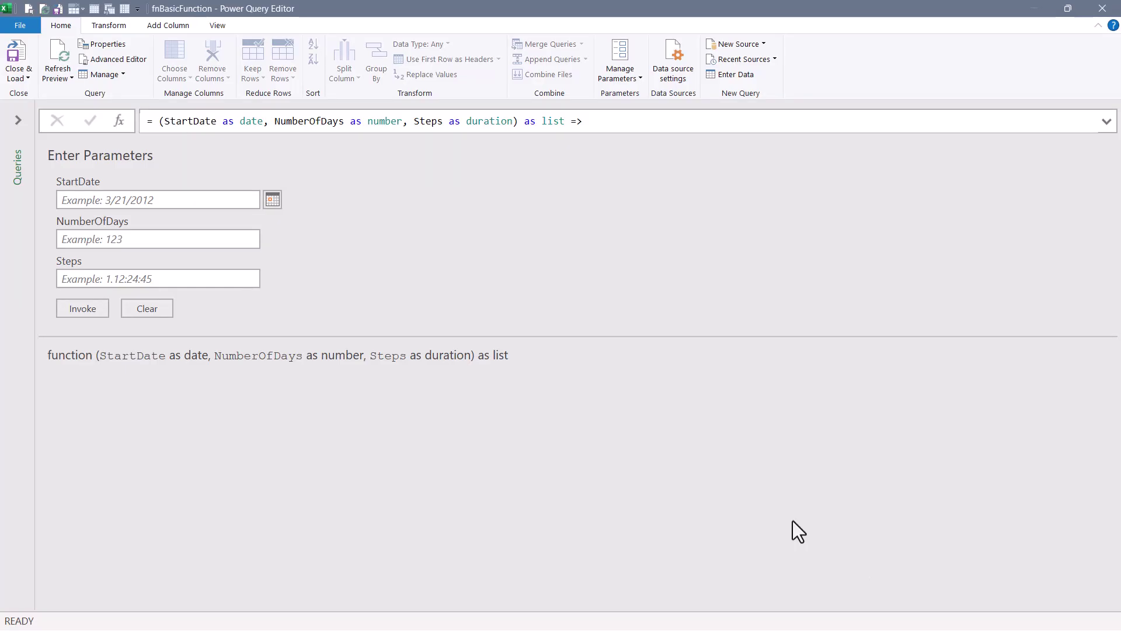
Step: In the Advanced Editor, add an outer let and name the function header GenerateDates
click(132, 54)
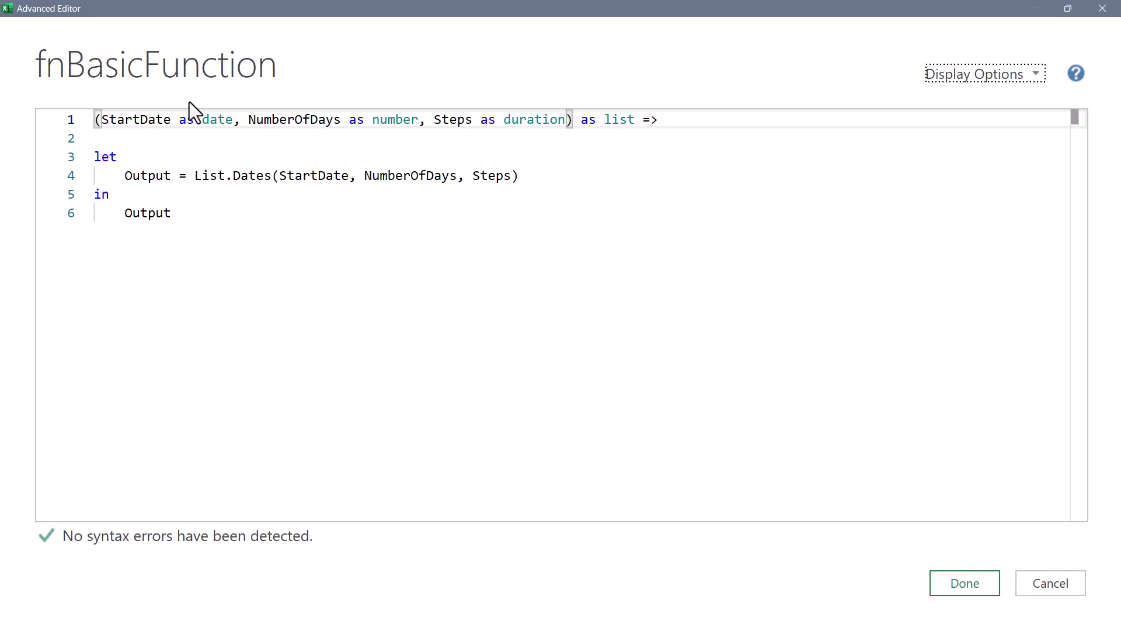
key(Return)
key(Return)
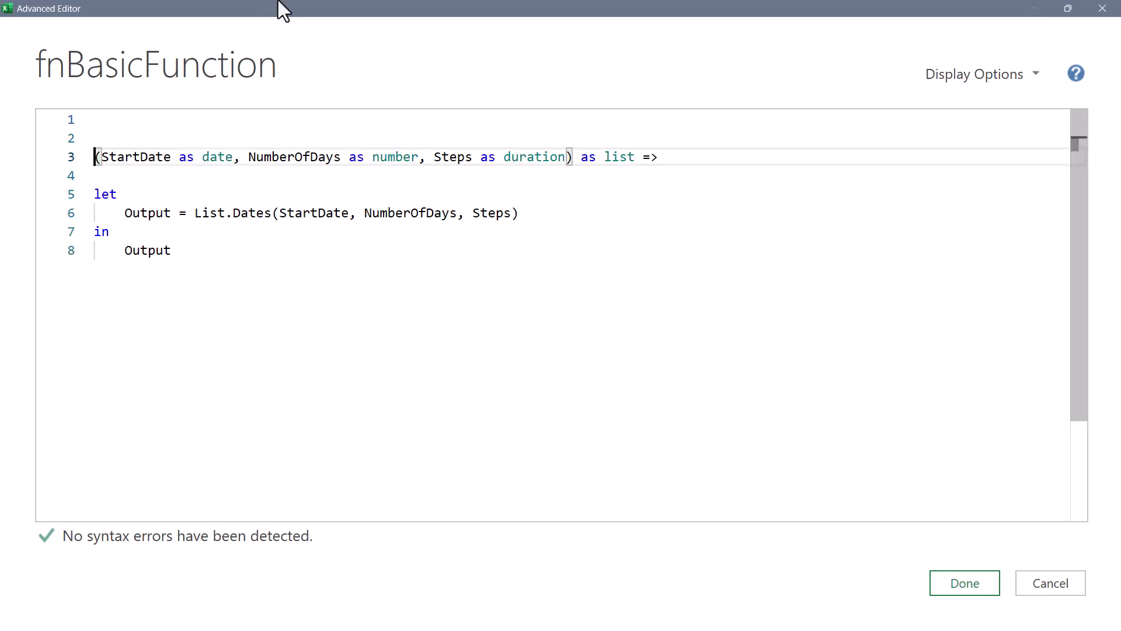
key(Up)
key(Up)
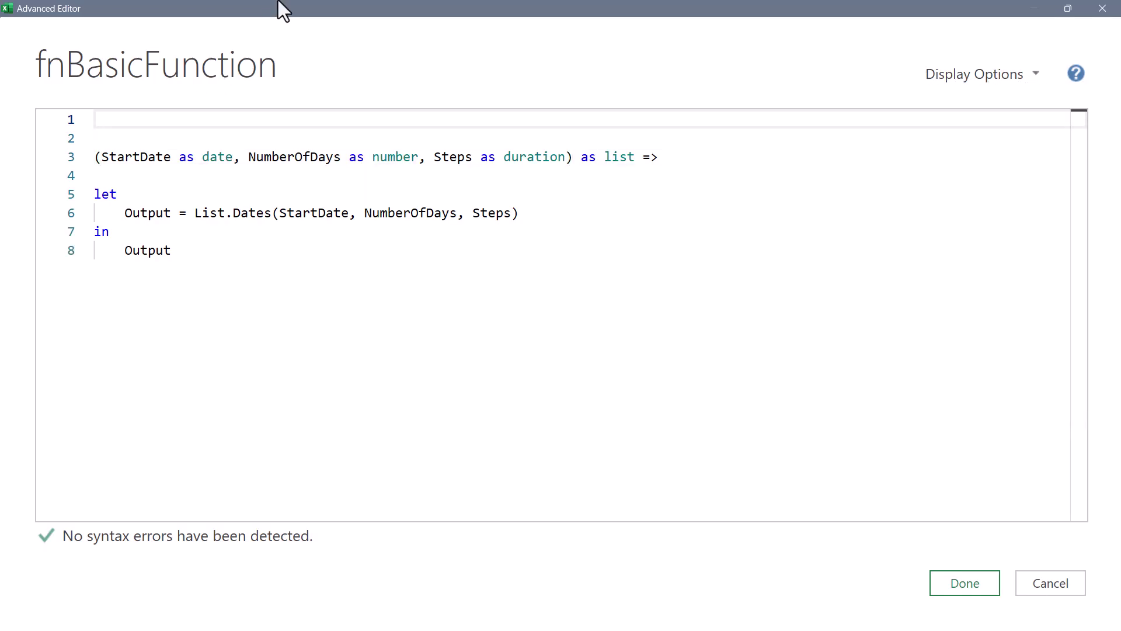
text(let)
key(Return)
key(Return)
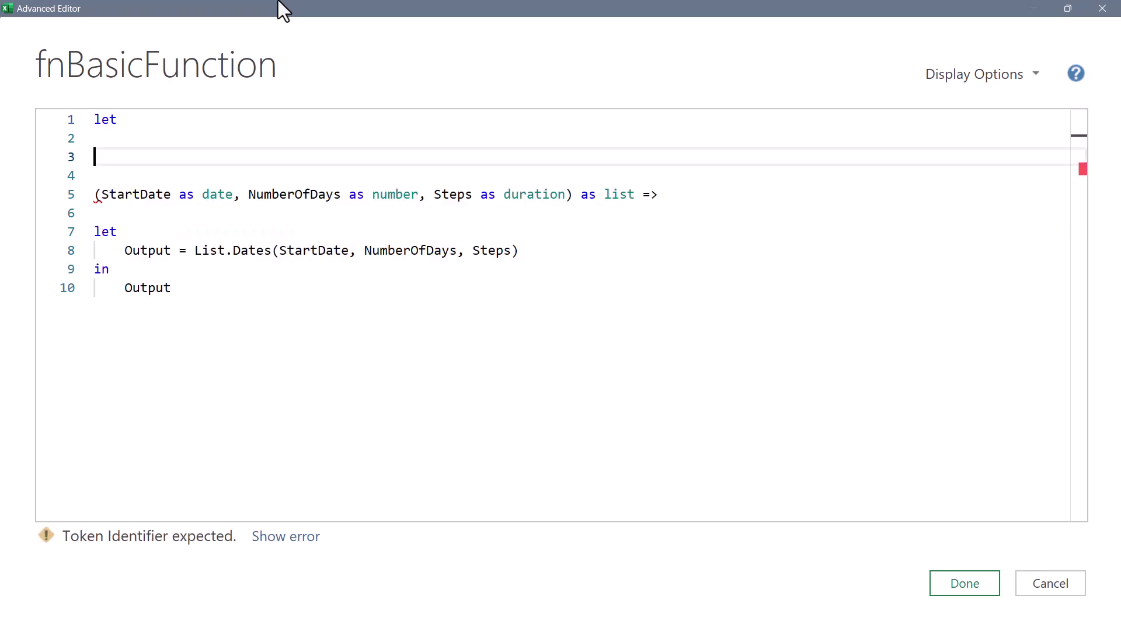
text(Generate)
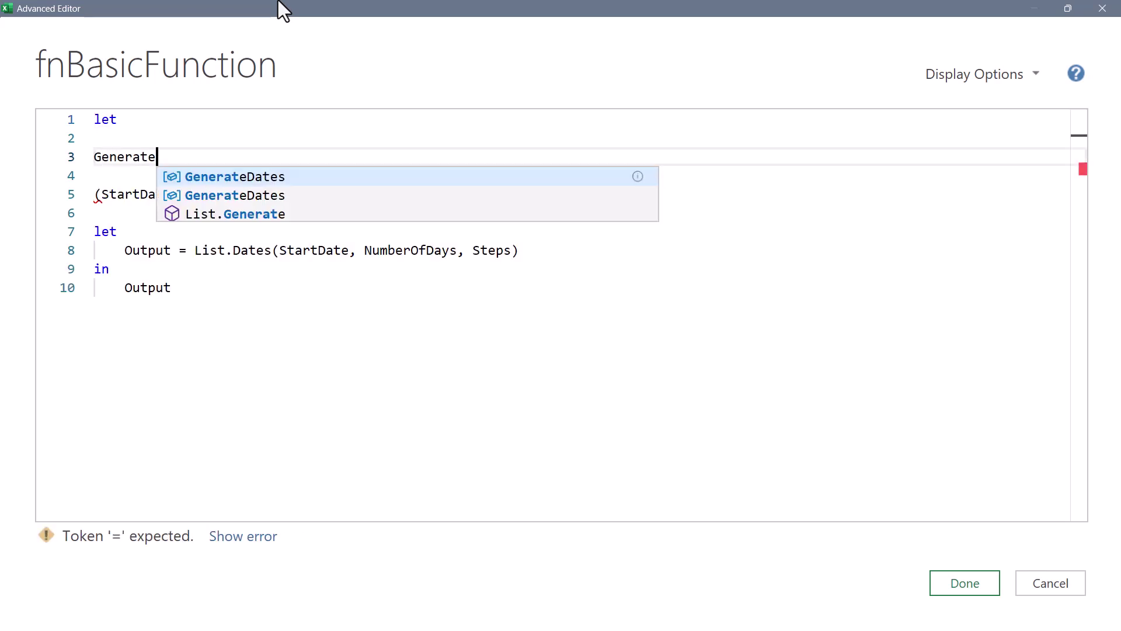
text(Dates =)
key(Delete)
key(Delete)
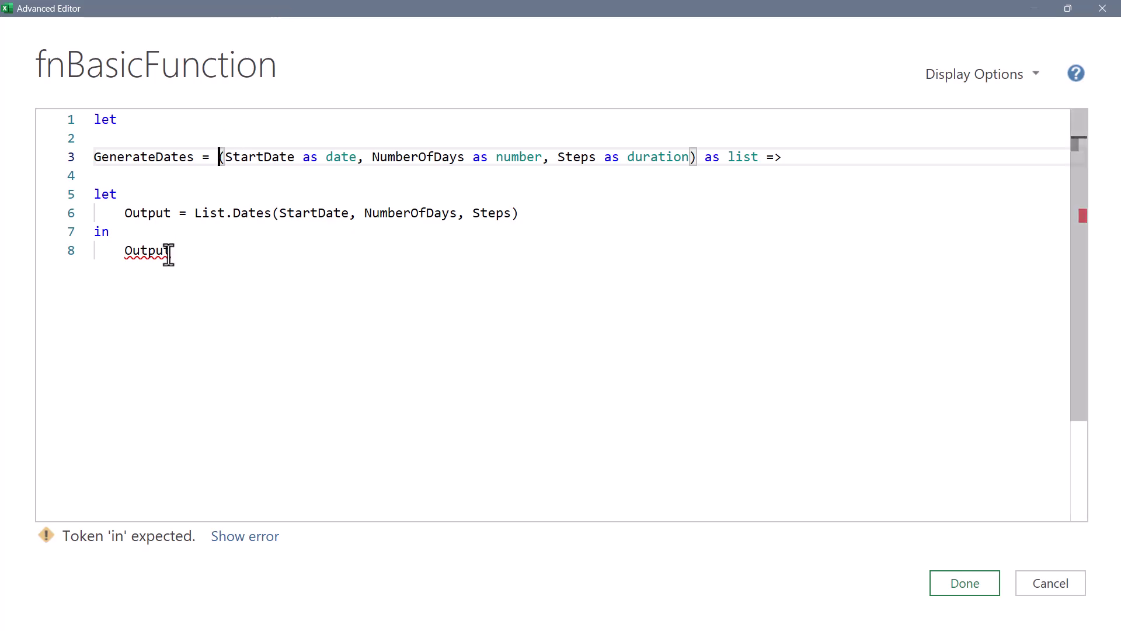
Step: Add a comma after Output and start a new line below the function body
click(190, 254)
text(,)
key(Return)
key(Return)
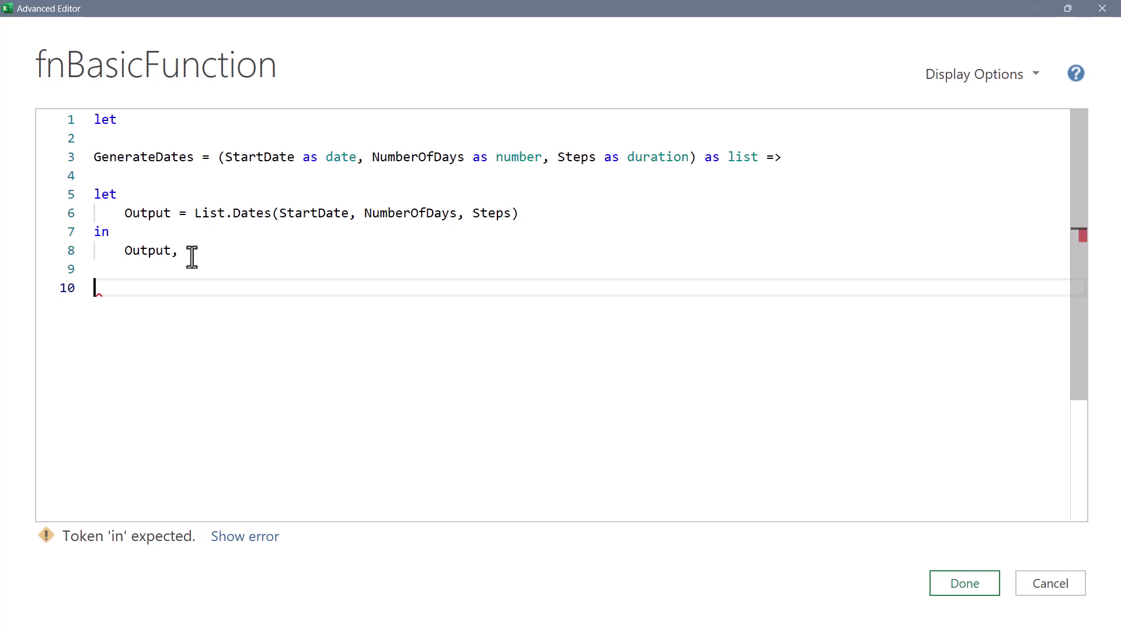
Step: Start a Documentation_MetaData record with Documentation.Name "The Generatedates (custom) Function"
text(Documentation_MetaData)
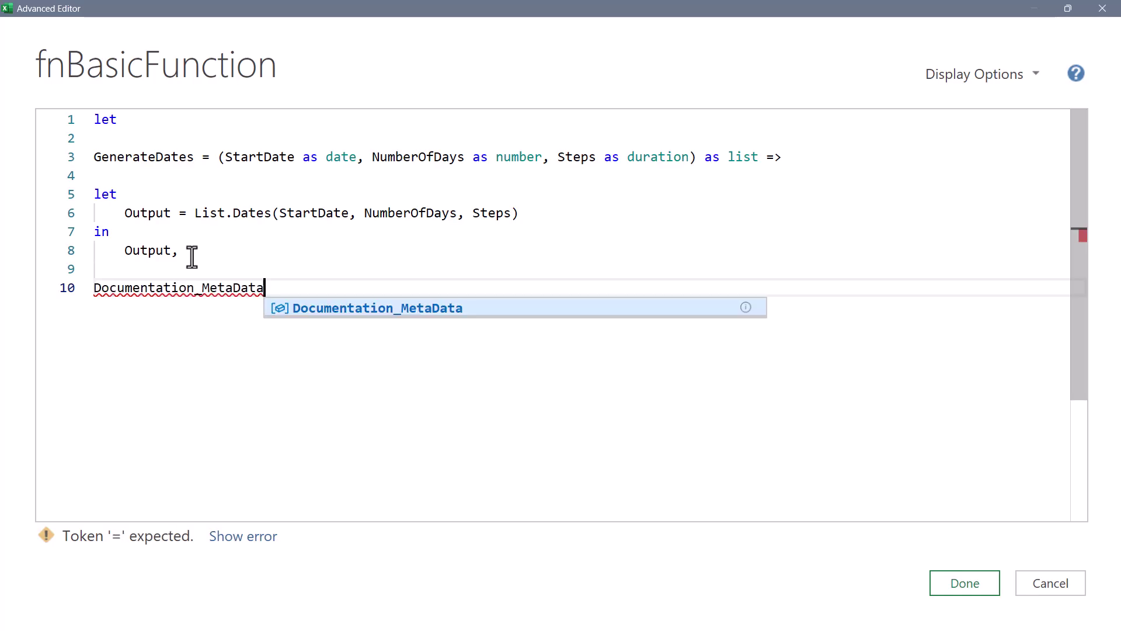
text( =)
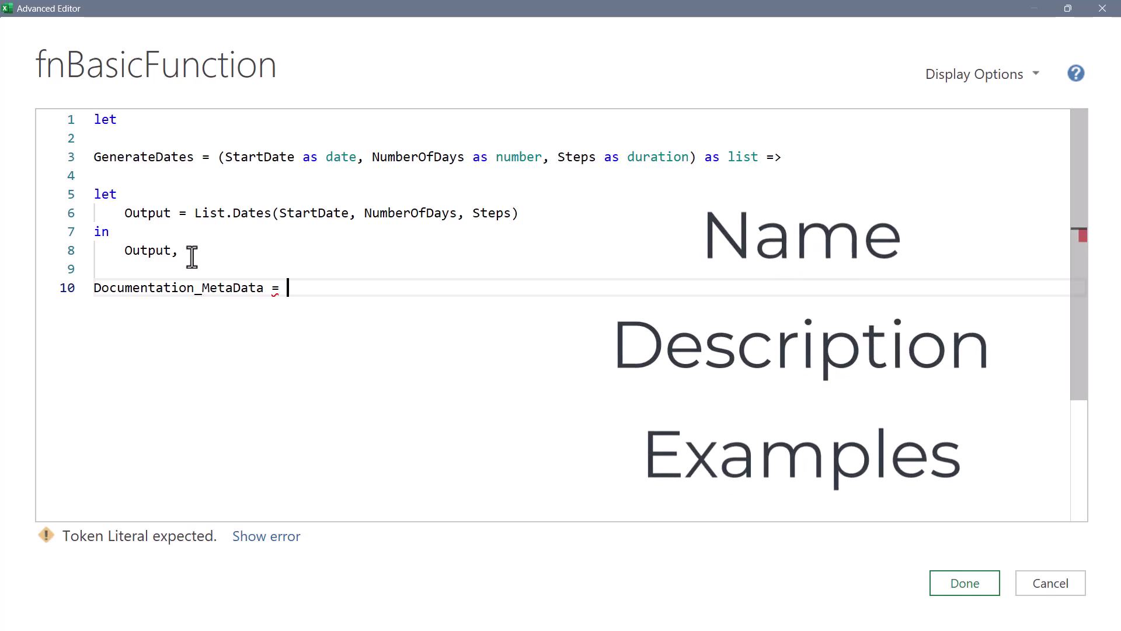
text([)
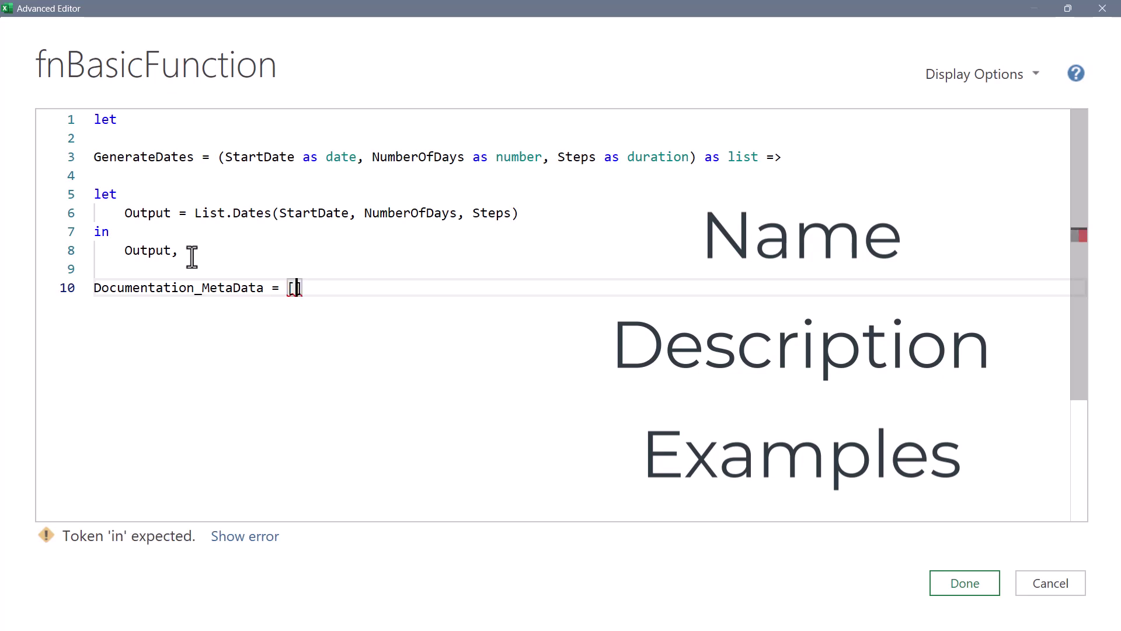
key(Return)
key(Return)
key(Return)
key(Return)
key(Return)
key(Up)
key(Up)
key(Up)
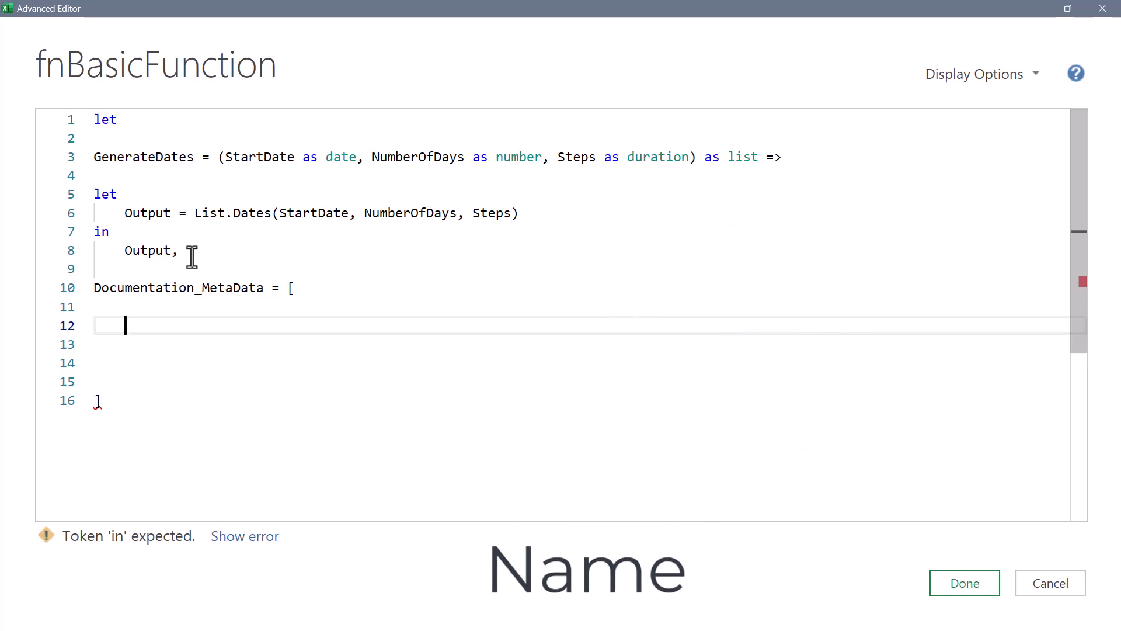
text(Documentation.Name = )
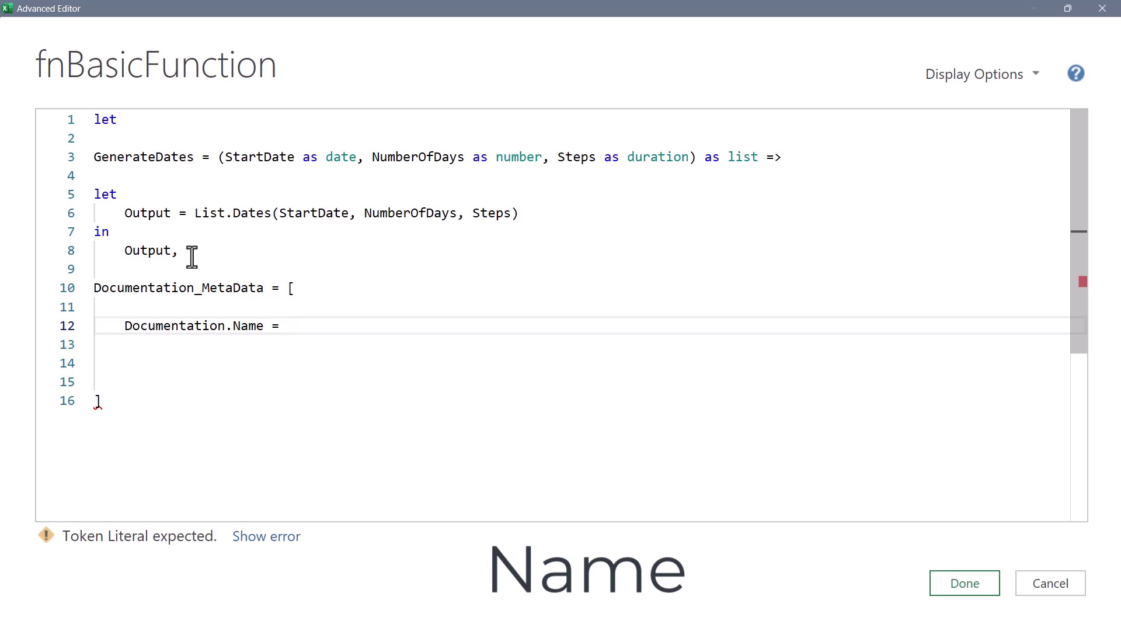
text(")
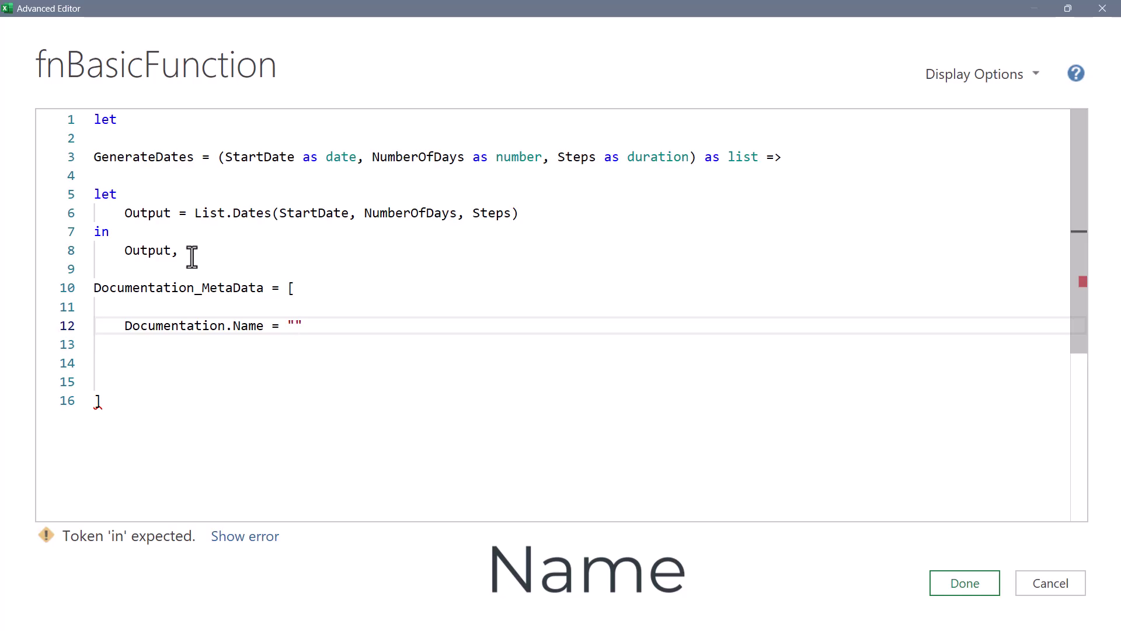
text(The Generatedates (custom) Function)
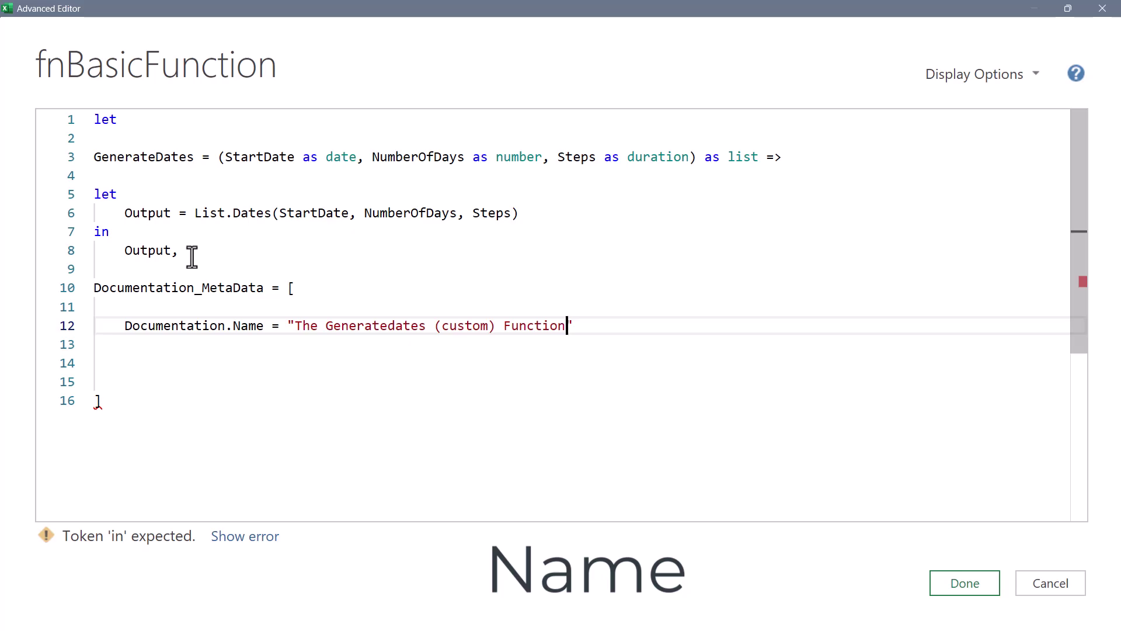
key(Right)
text(,)
key(Return)
key(Return)
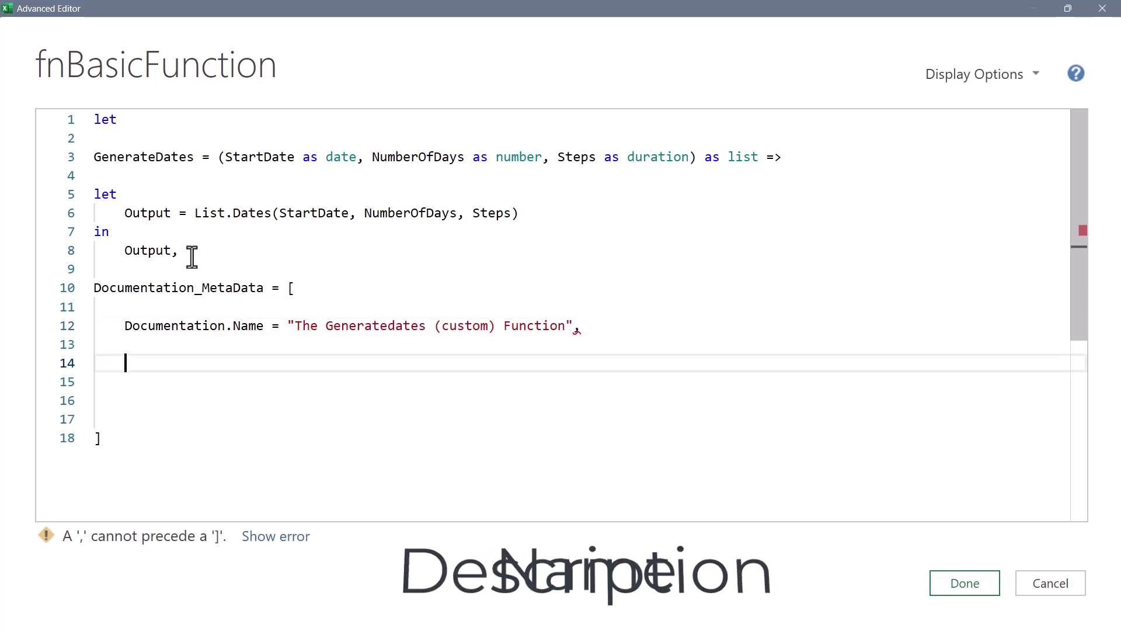
Step: Add Documentation.Description with the pasted long description, then begin Documentation.Examples
text(Documen)
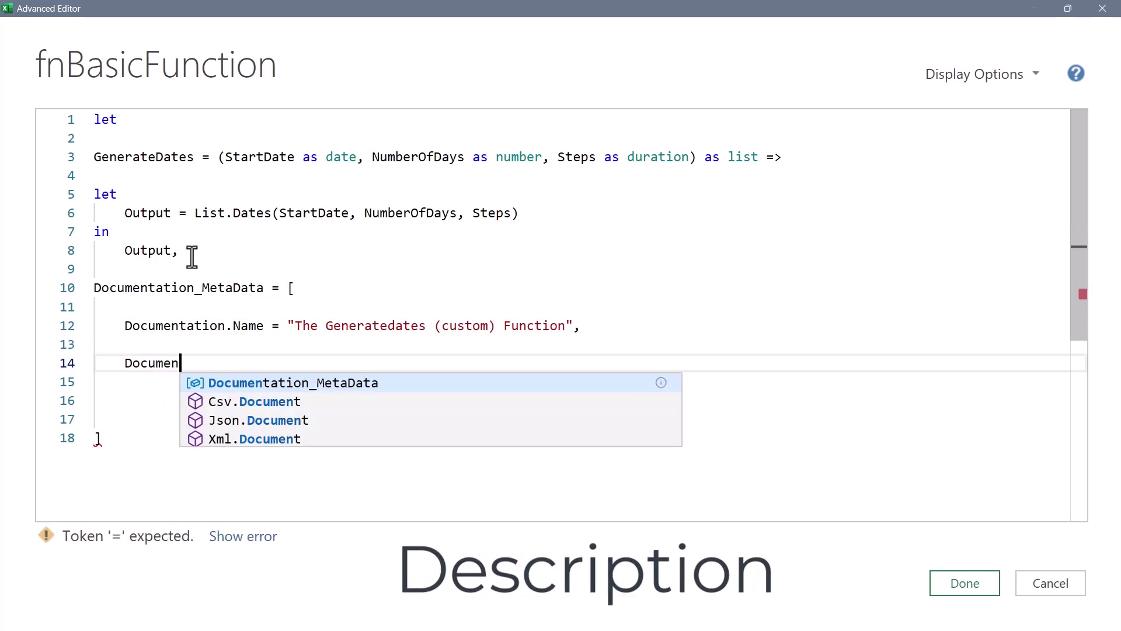
text(tation.Description =)
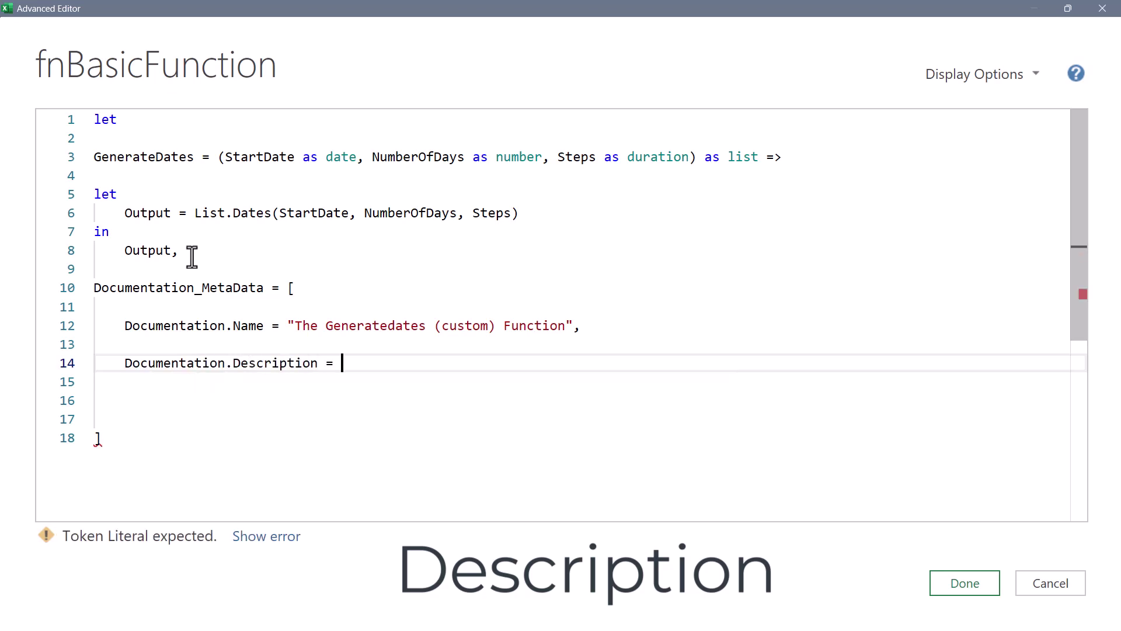
text("This function utilizes the List.Dates function to generate a list of dates based on a given start date, a desired number of dates to generate, and a step interval between each date (expressed in days).",)
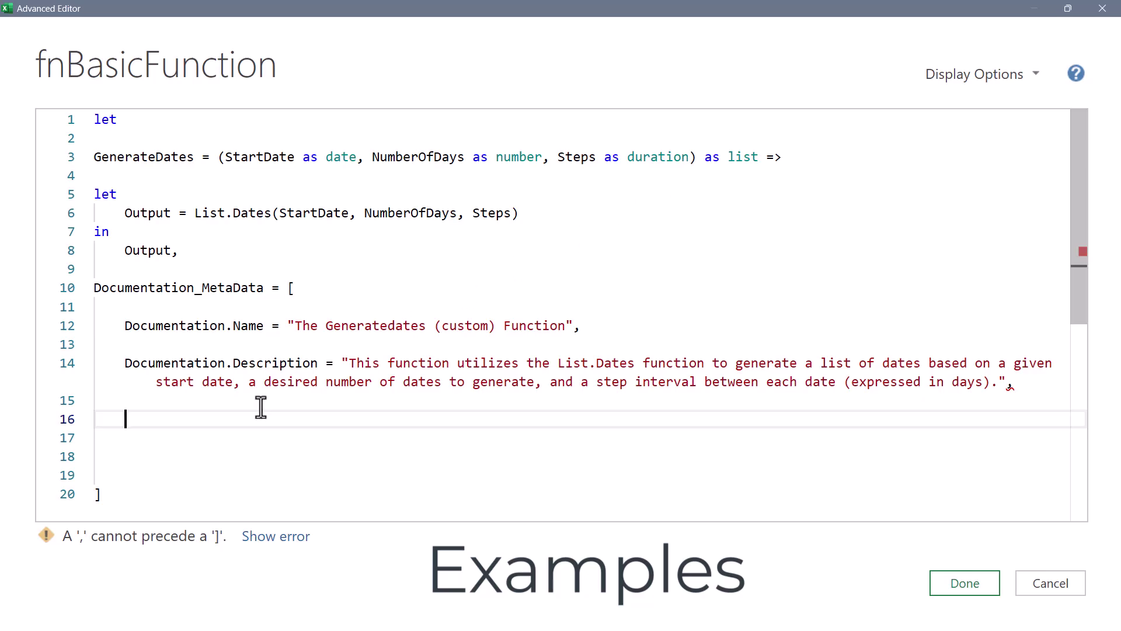
text(Documentation.Examples =)
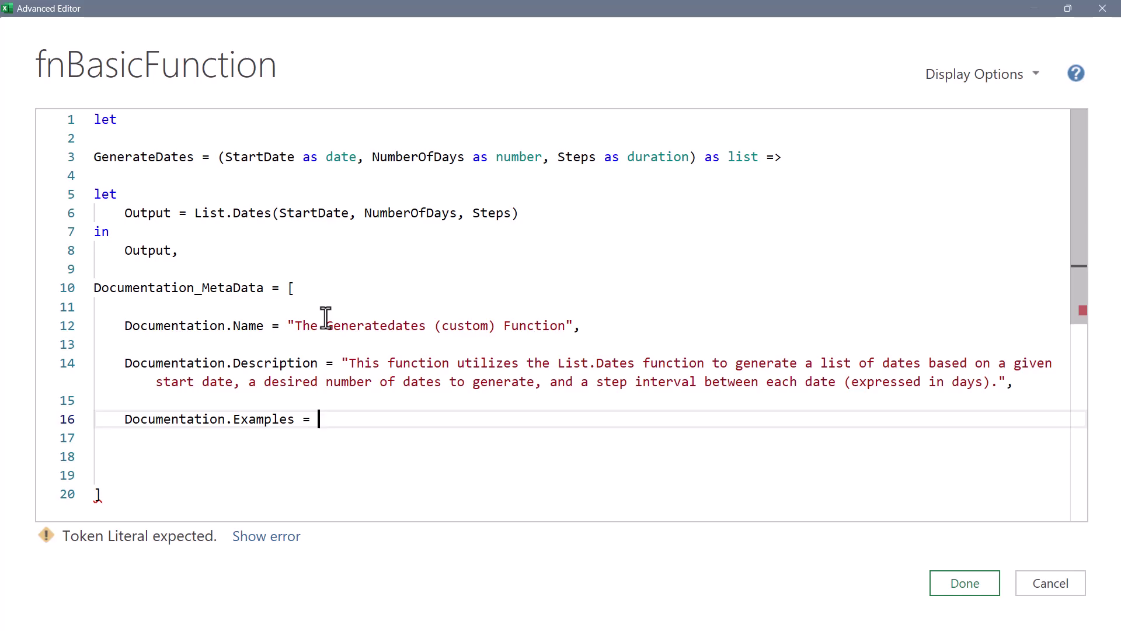
Step: Create the Examples list and a record describing sequential dates from January 1, 2025
text({)
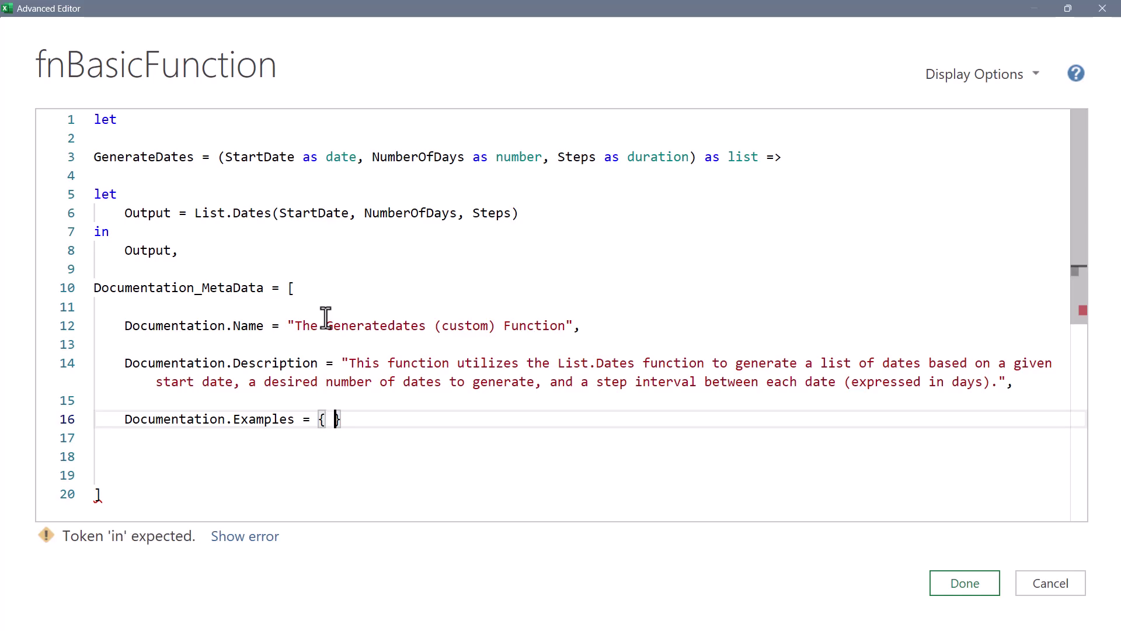
key(Return)
key(Return)
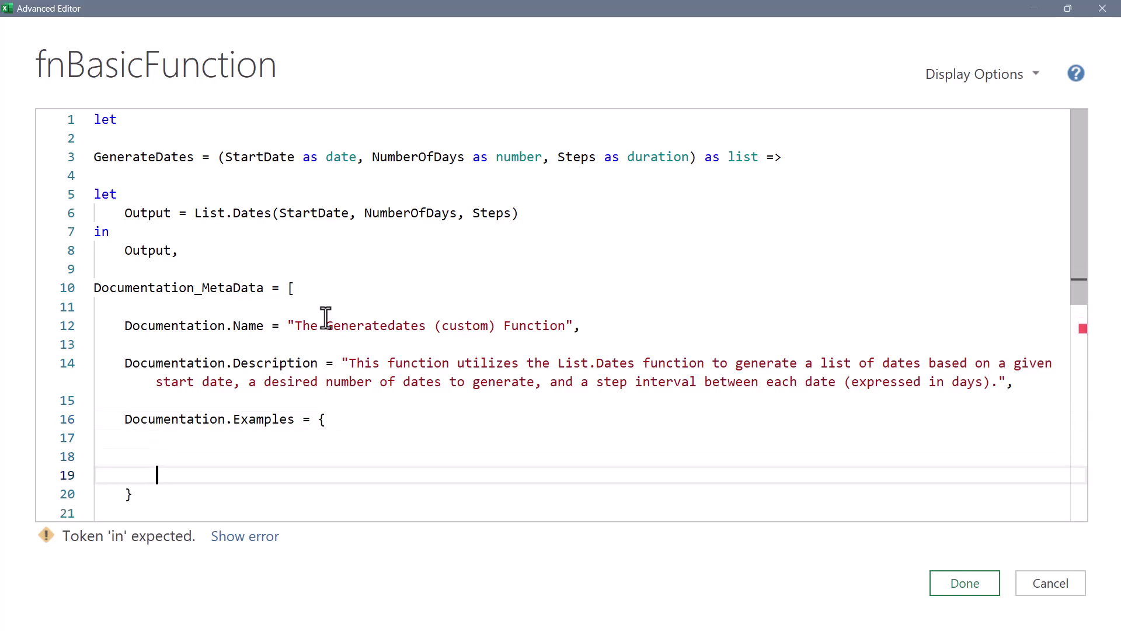
key(Up)
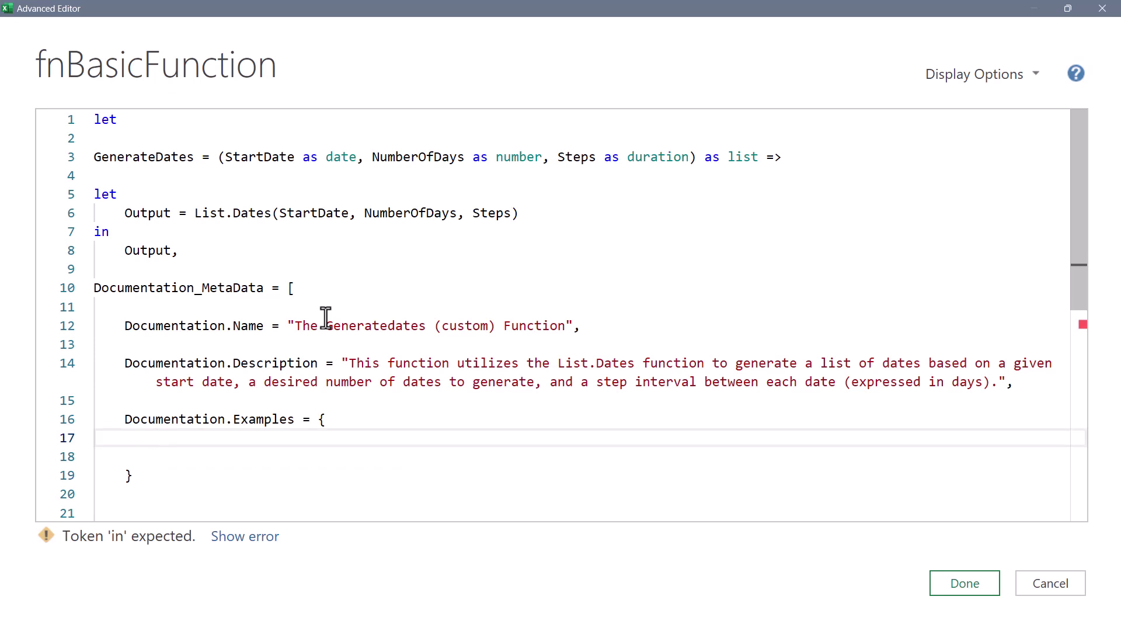
text([)
key(Return)
key(Return)
key(Up)
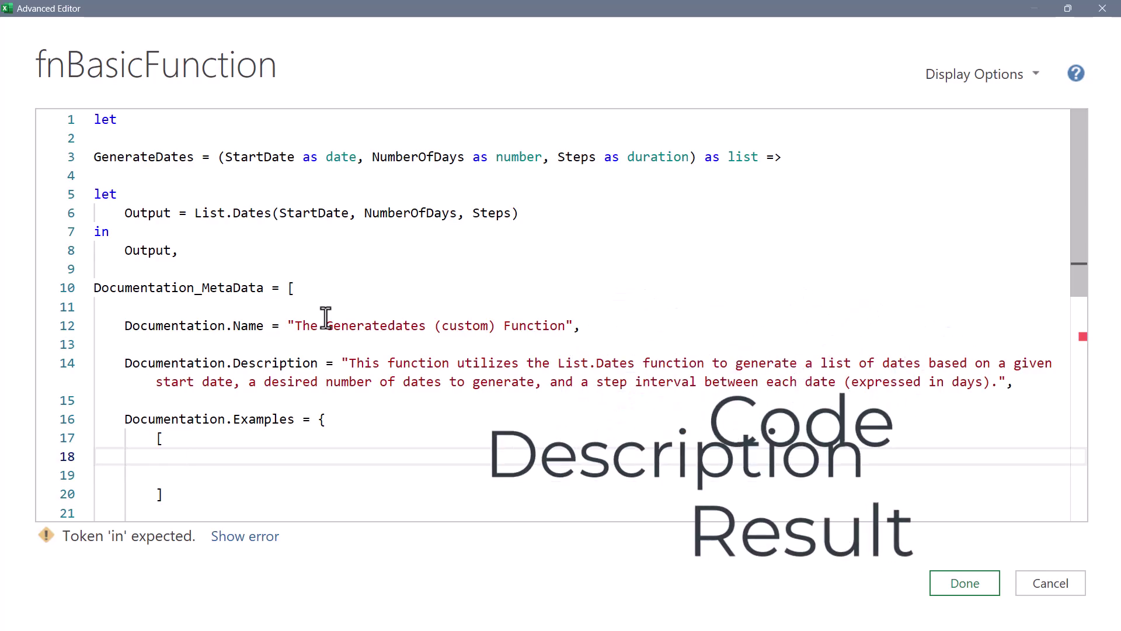
text(Description = ")
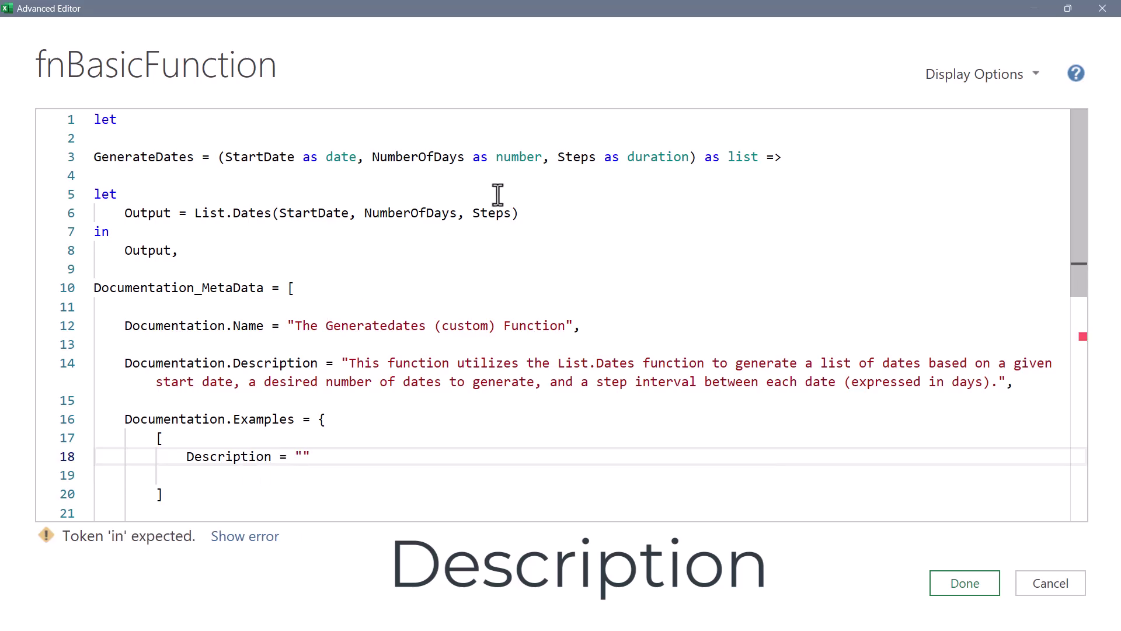
text(Generate an unbroken list of sequential dates from January 1, 2025 to January 5, 2025",)
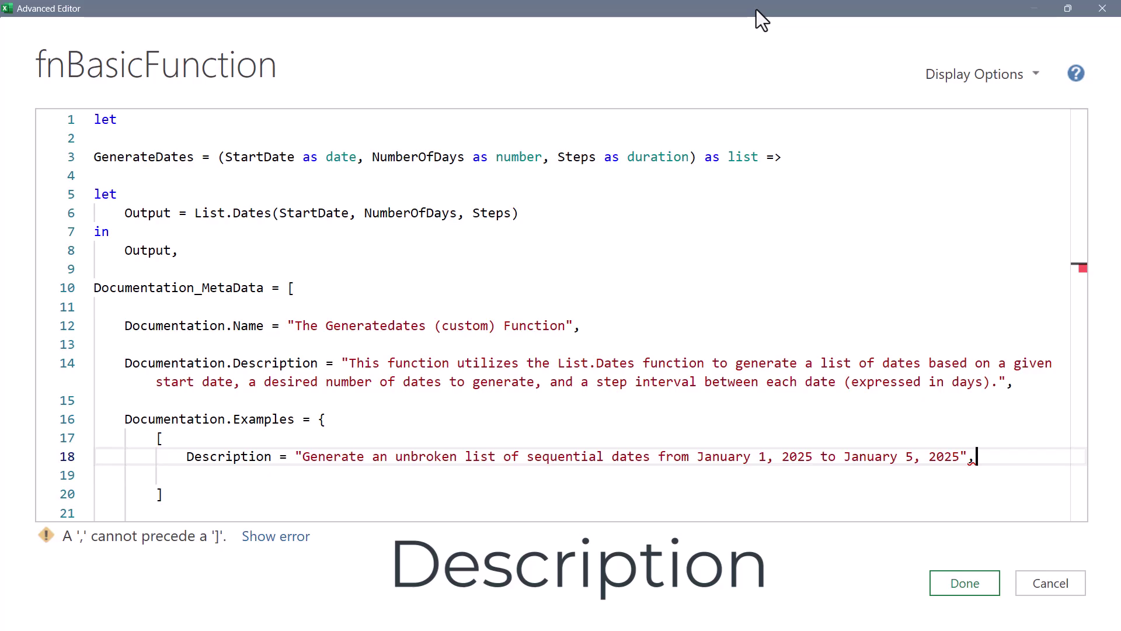
key(Return)
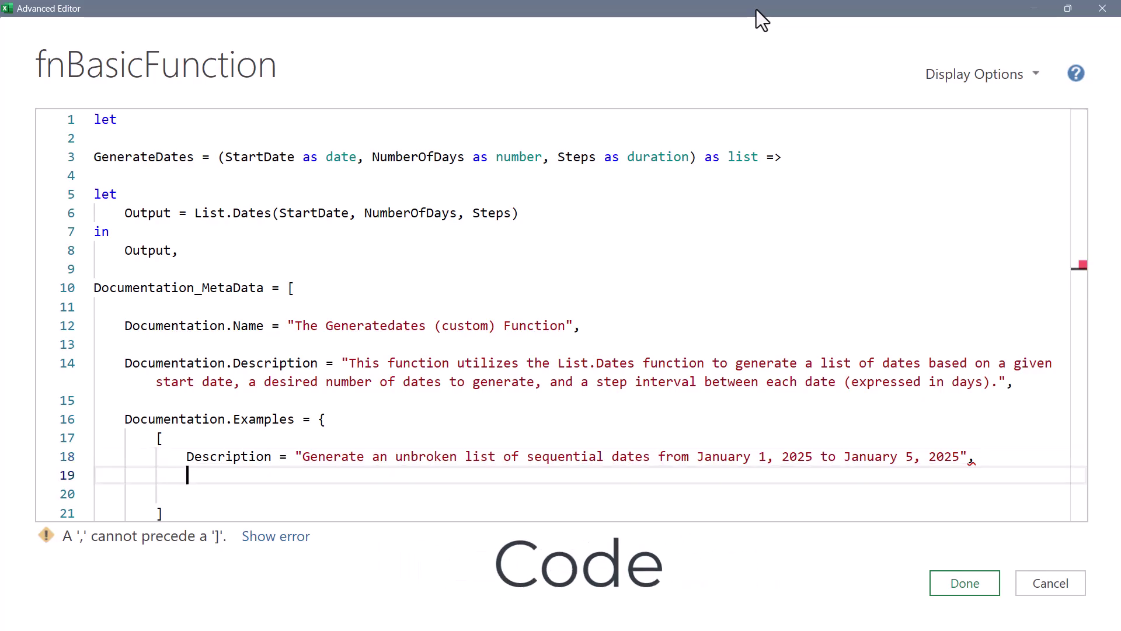
Step: Add Code "GenerateDates(1/1/2025, 5, 1)" and the pasted five-date Result
text(Code = ")
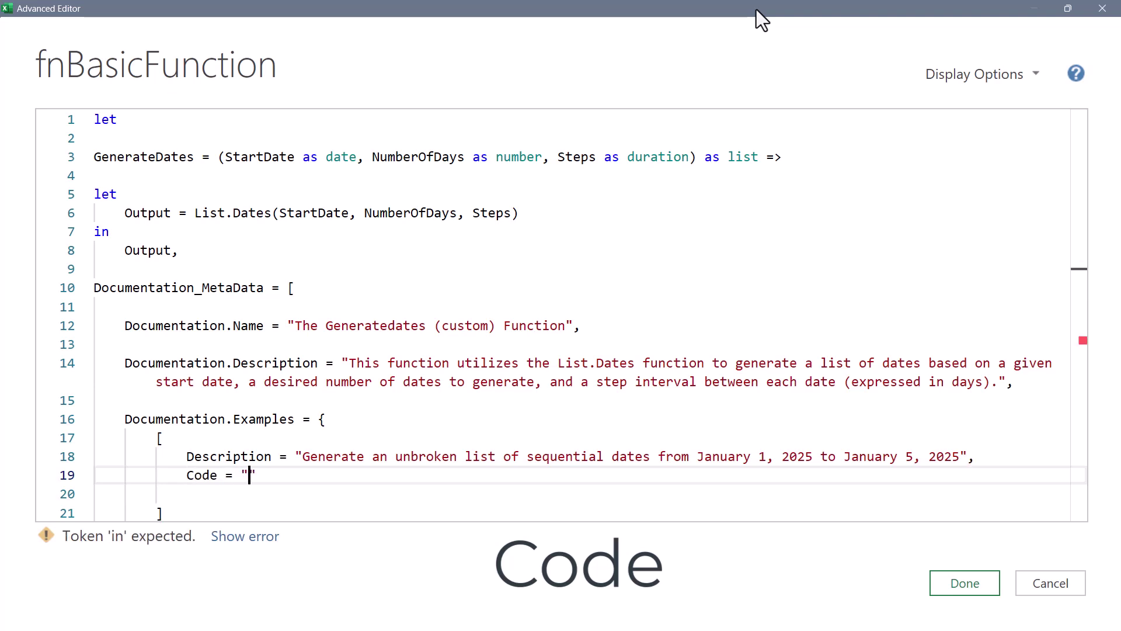
text(GenerateDates(1/1/2025,)
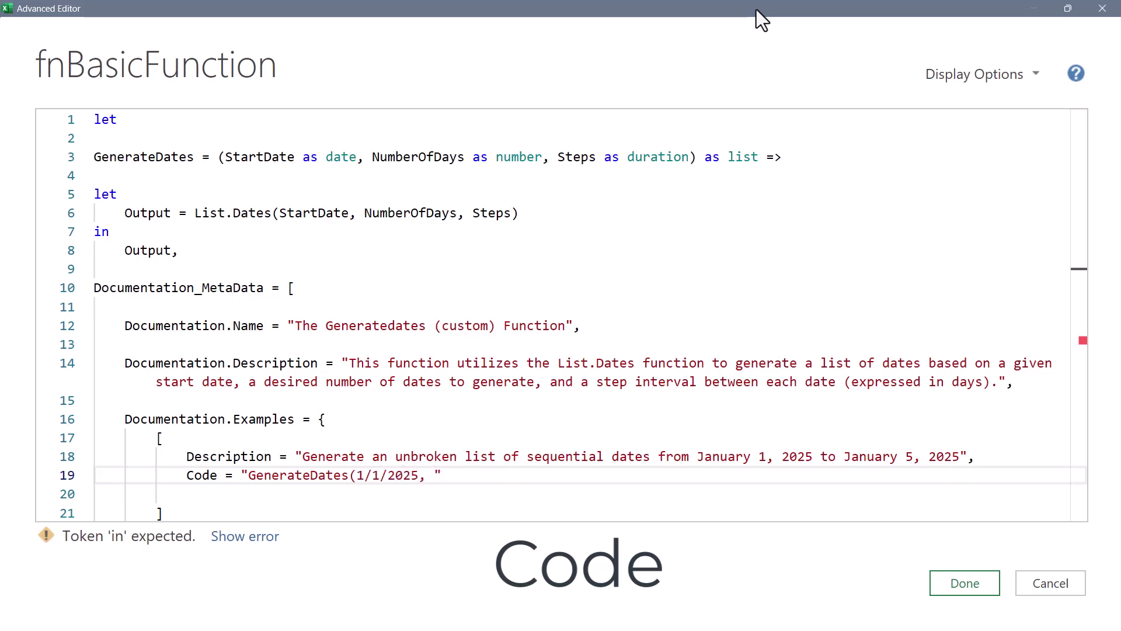
text(, 1)
text())
key(Return)
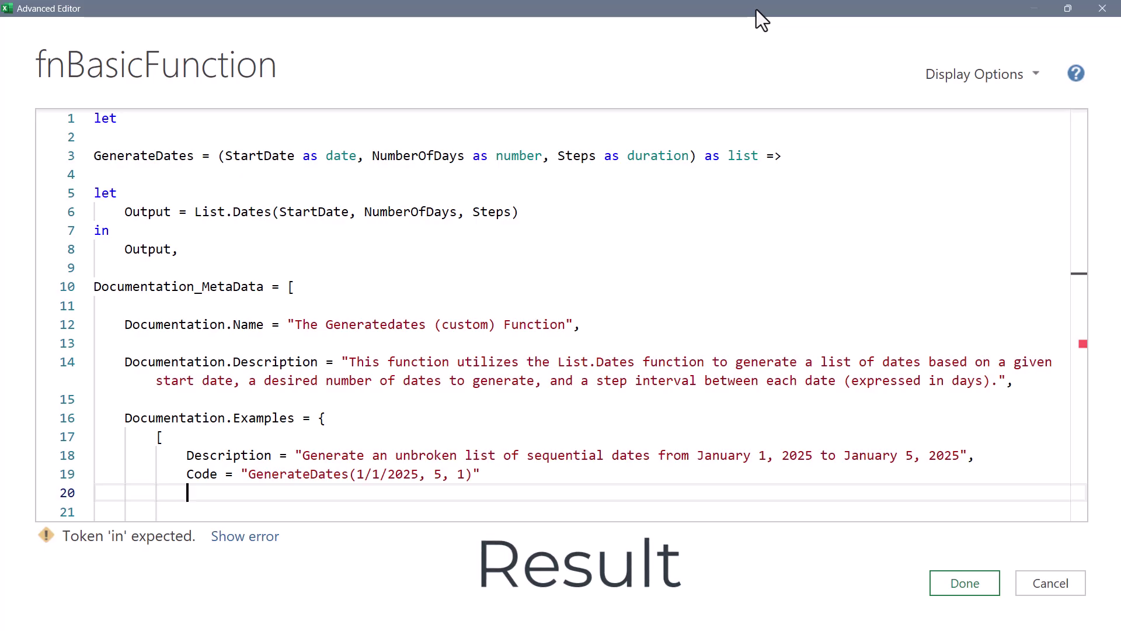
text(Result = ")
text(1/1/2025 #(lf) 1/2/2025 #(lf) 1/3/2025 #(lf) 1/4/2025 #(lf) 1/5/2025)
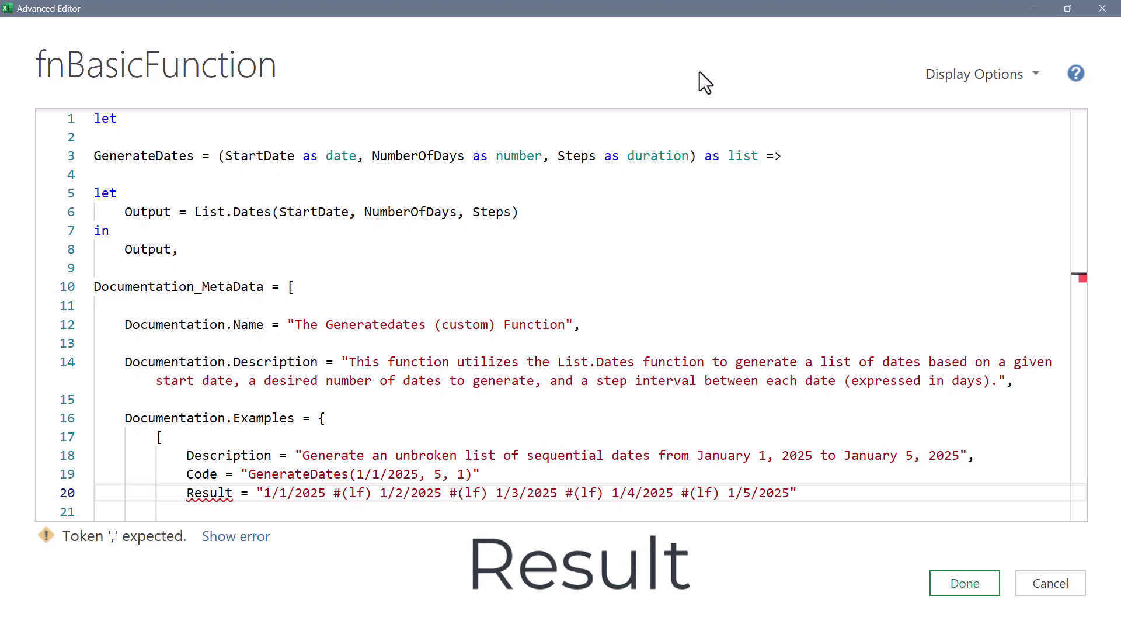
scroll(726, 270, down, 1)
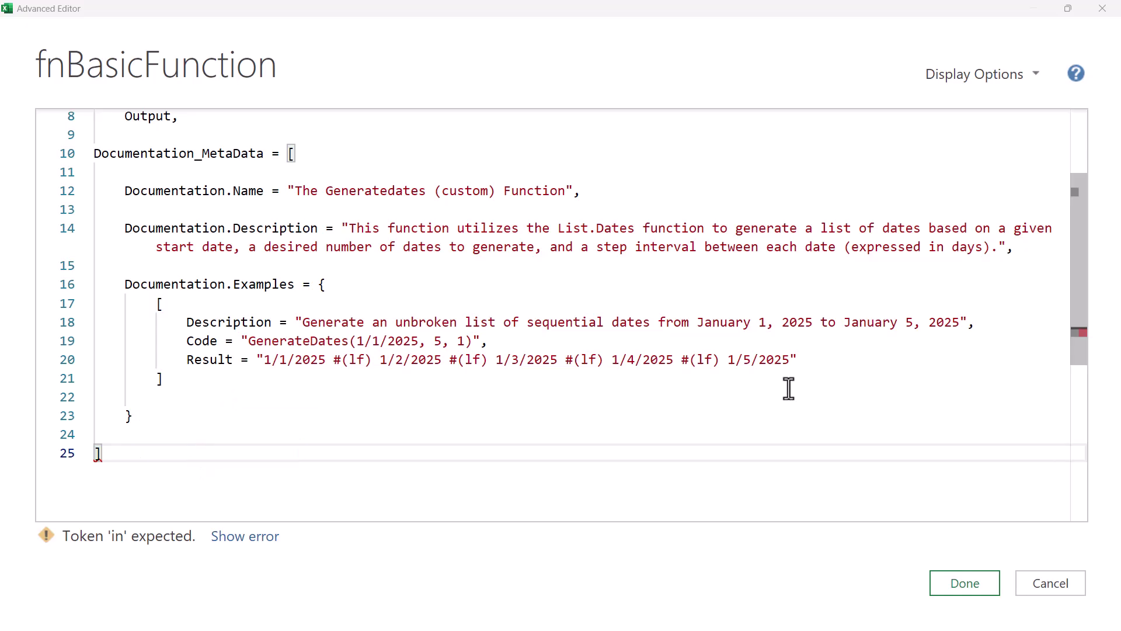
key(Return)
key(Return)
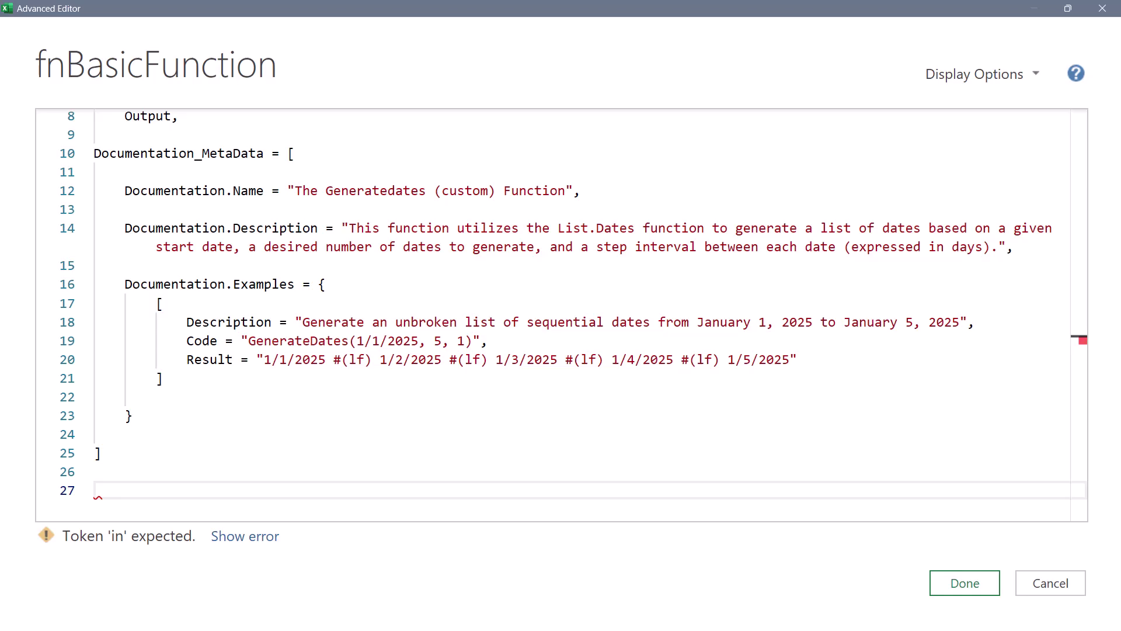
Step: Close the query with in, followed by an indented Value.Type(GenerateDates) expression
text(in)
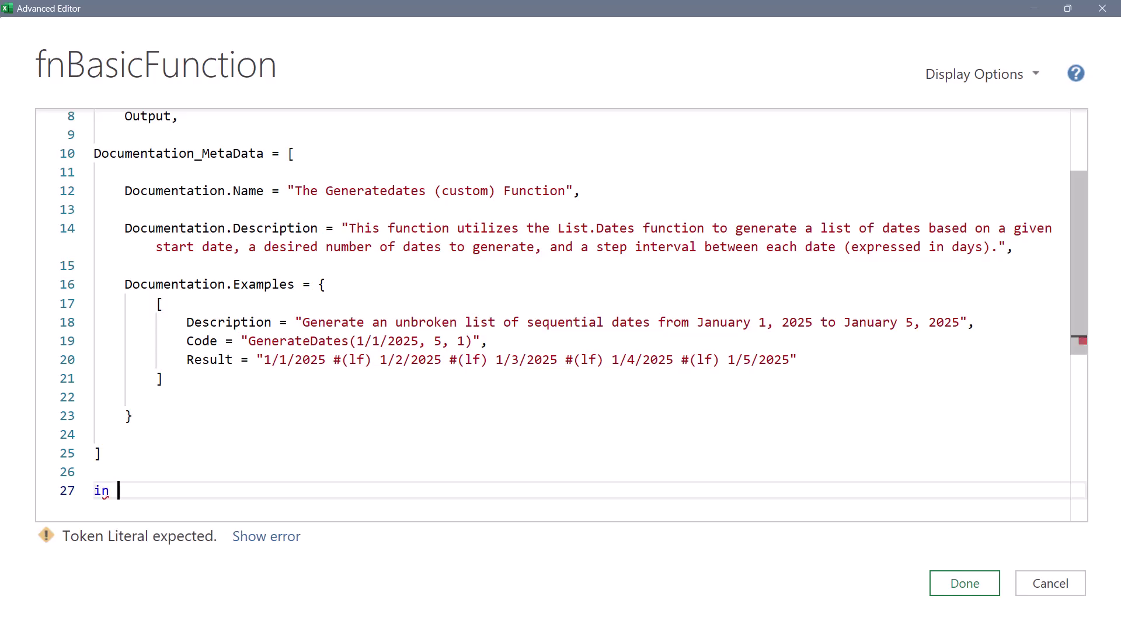
key(Return)
key(Return)
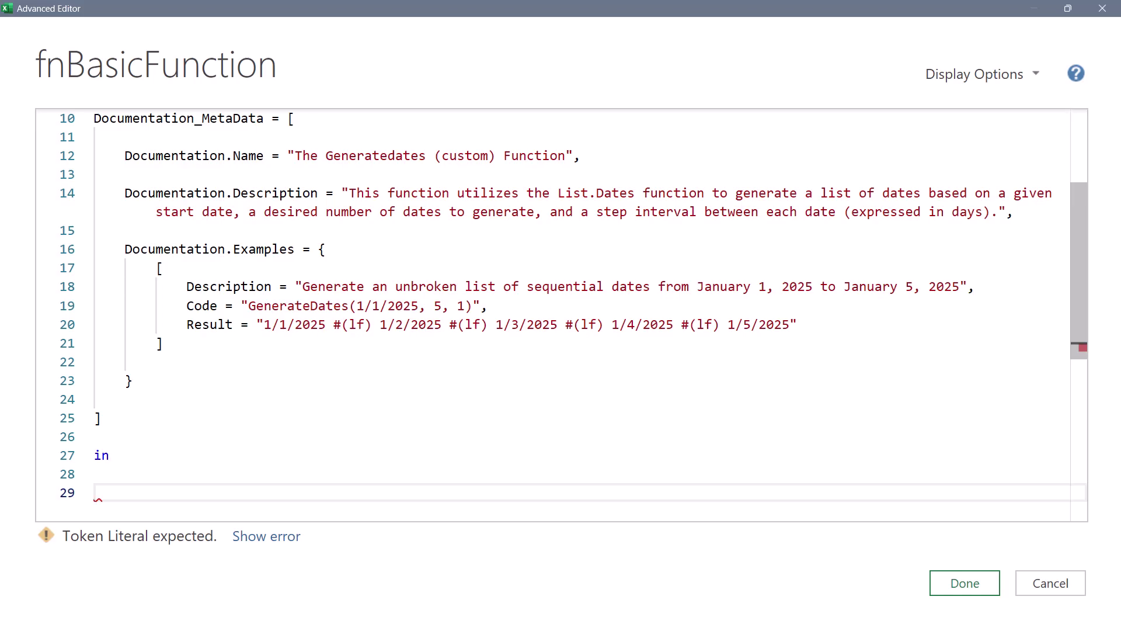
key(Tab)
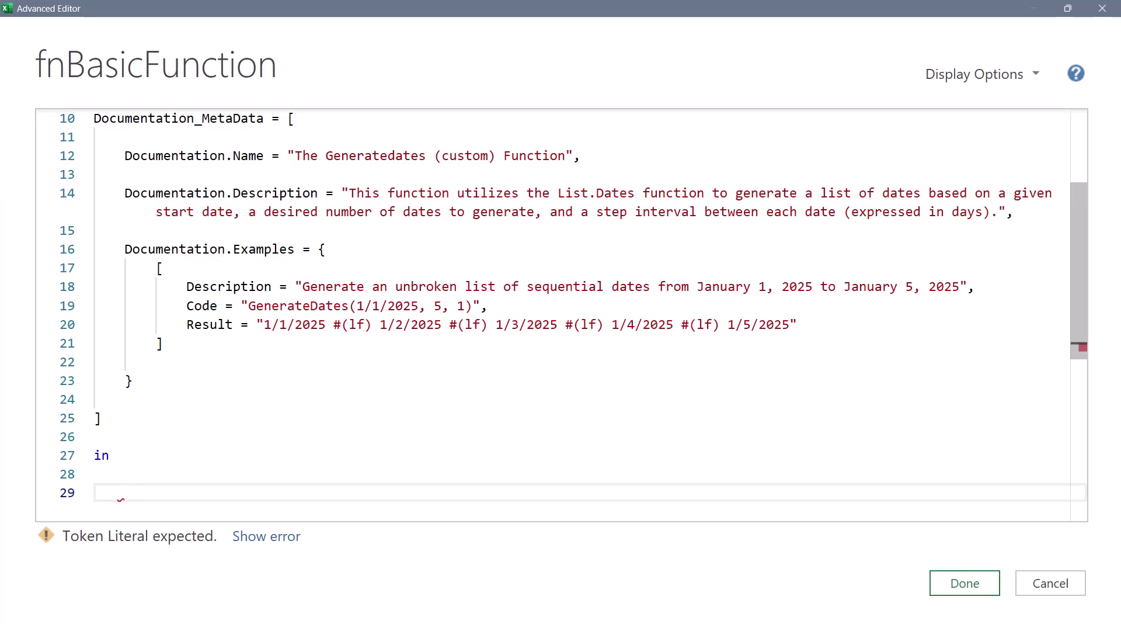
text(Value.Ty)
key(Tab)
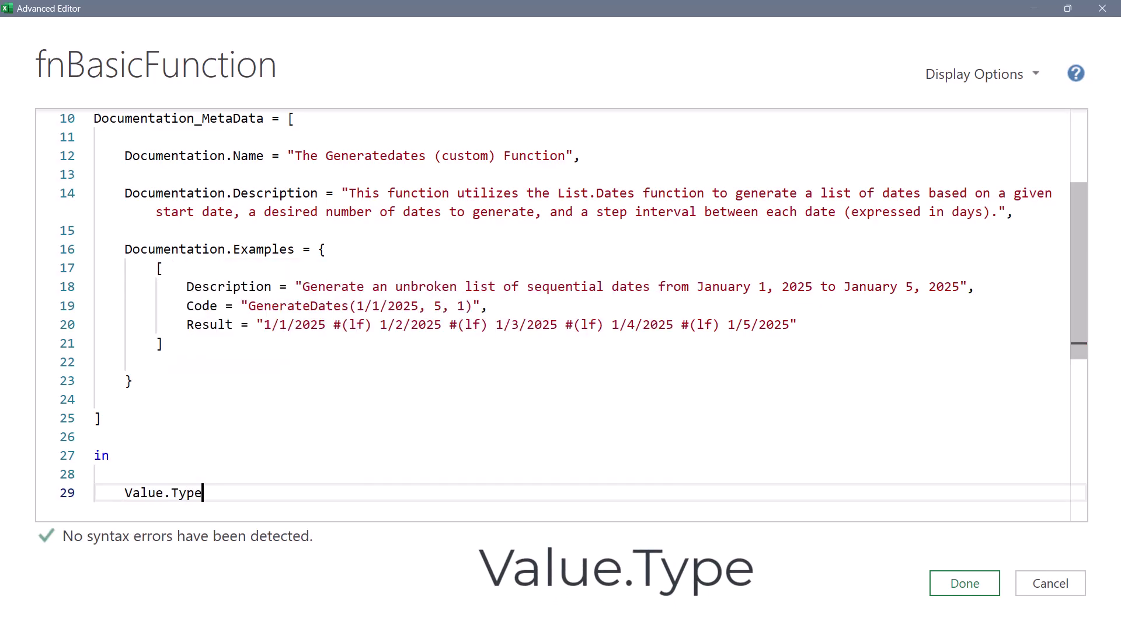
text(()
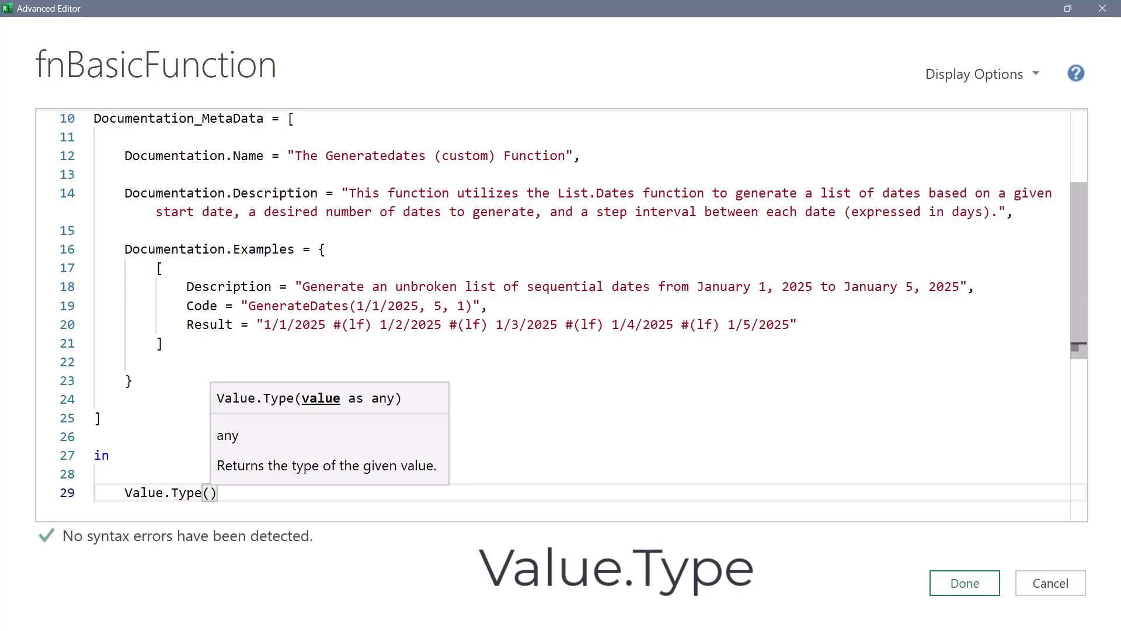
text(Ger)
key(Tab)
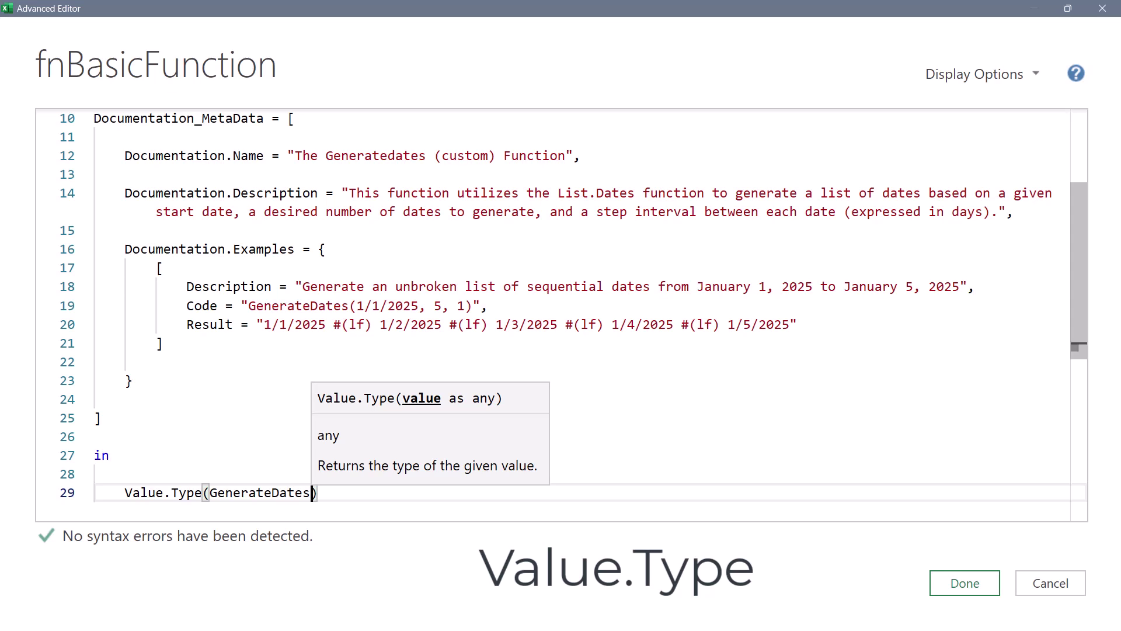
key(Home)
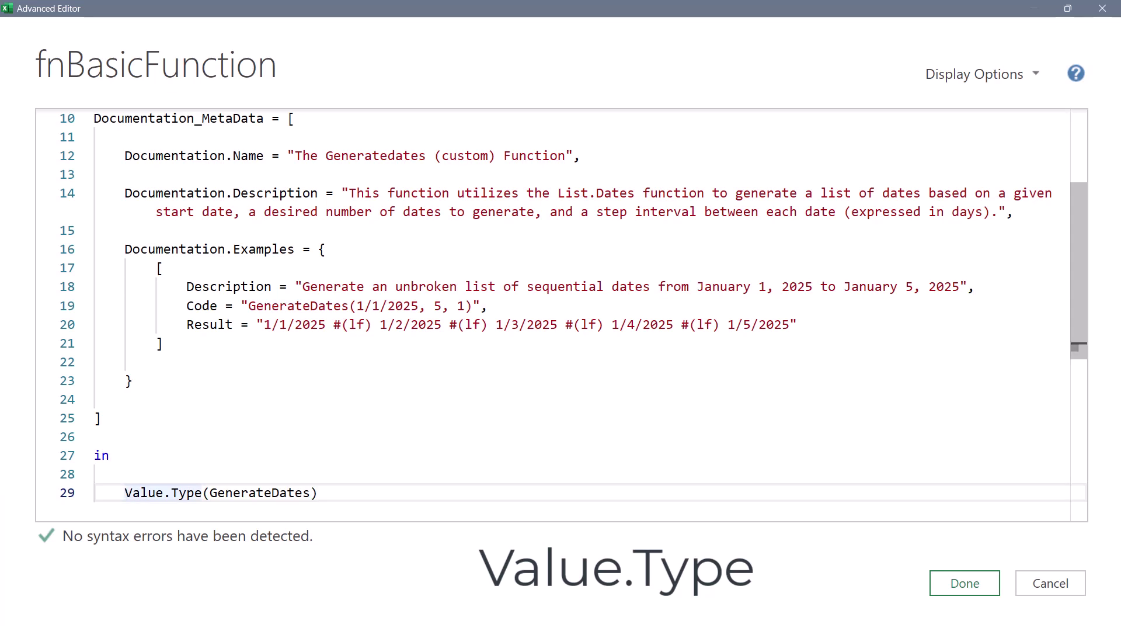
Step: Wrap the expression as Value.ReplaceMetadata(Value.Type(GenerateDates), Documentation_MetaData)
text(Val )
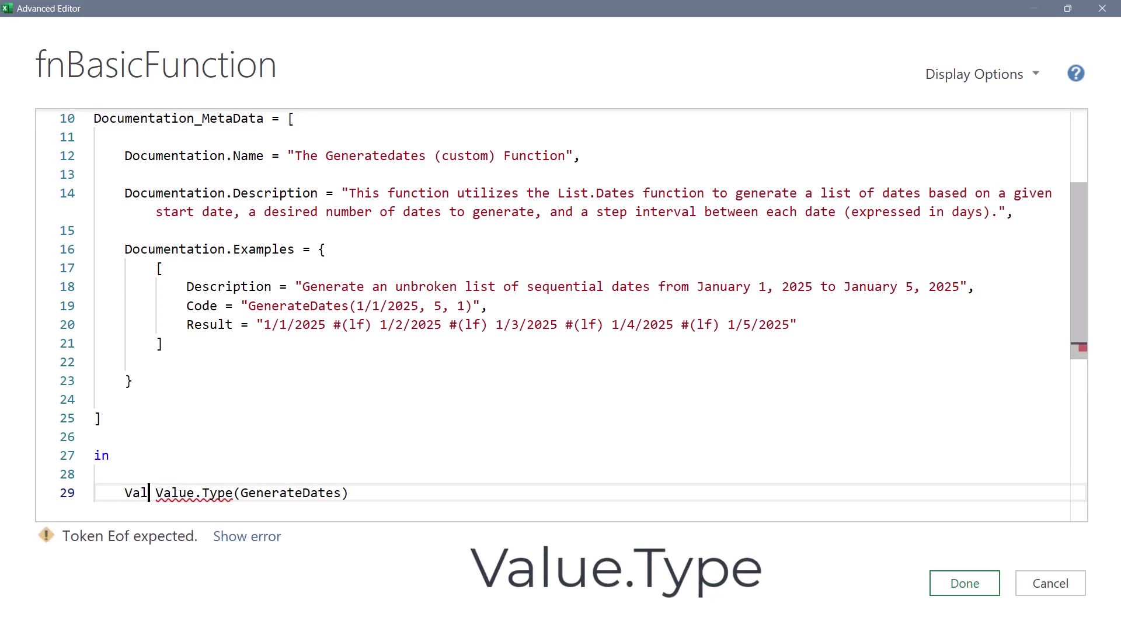
text(ere)
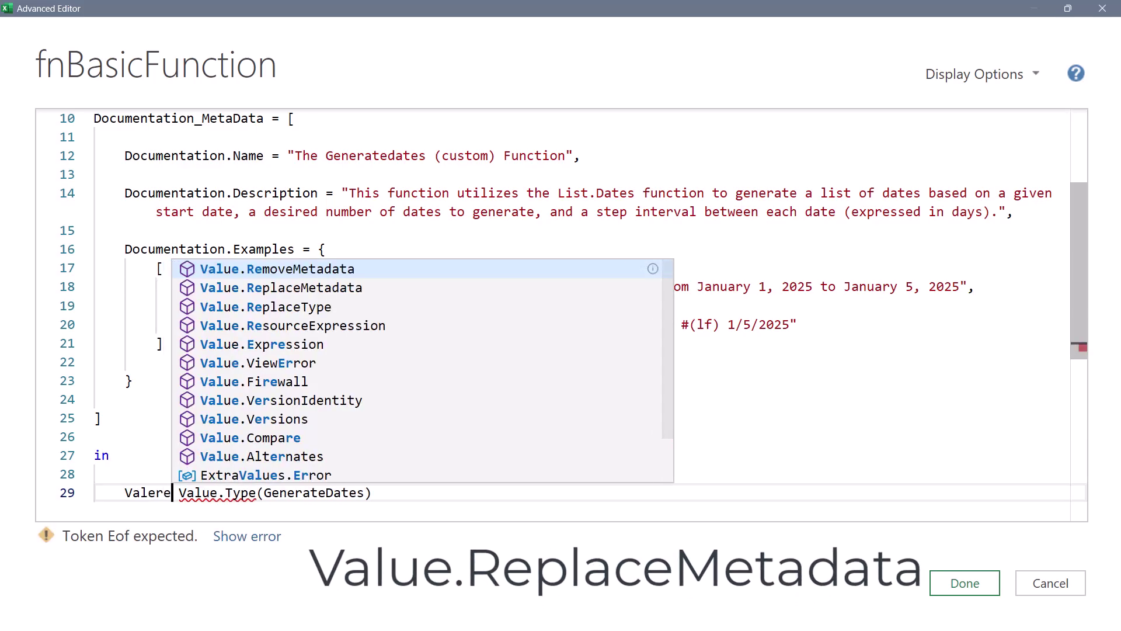
key(Down)
key(Tab)
text(()
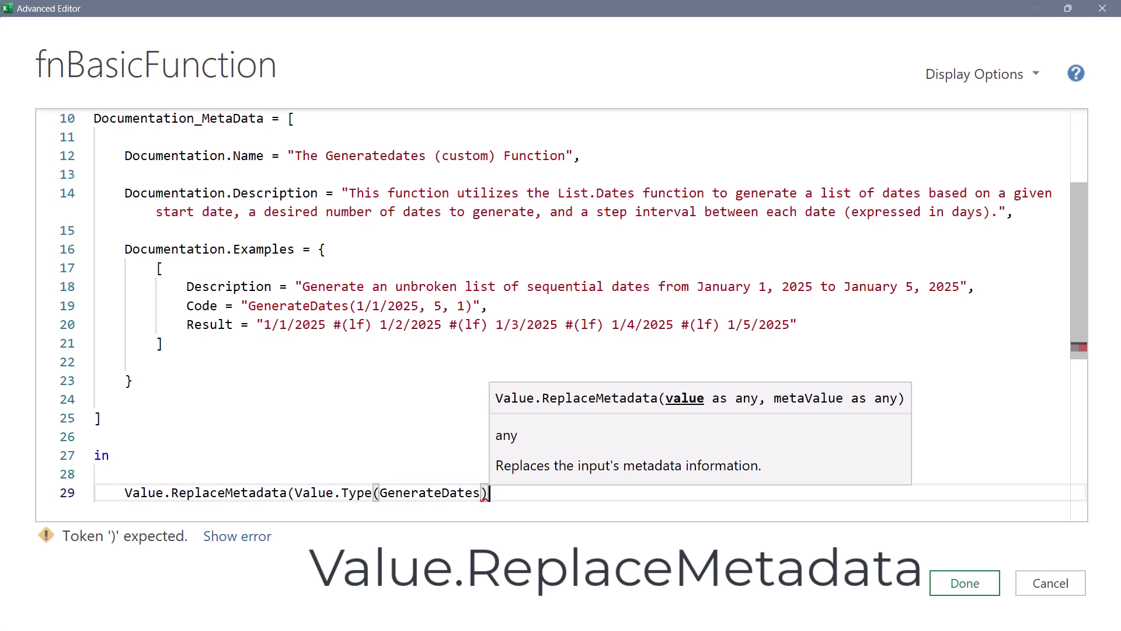
text(,)
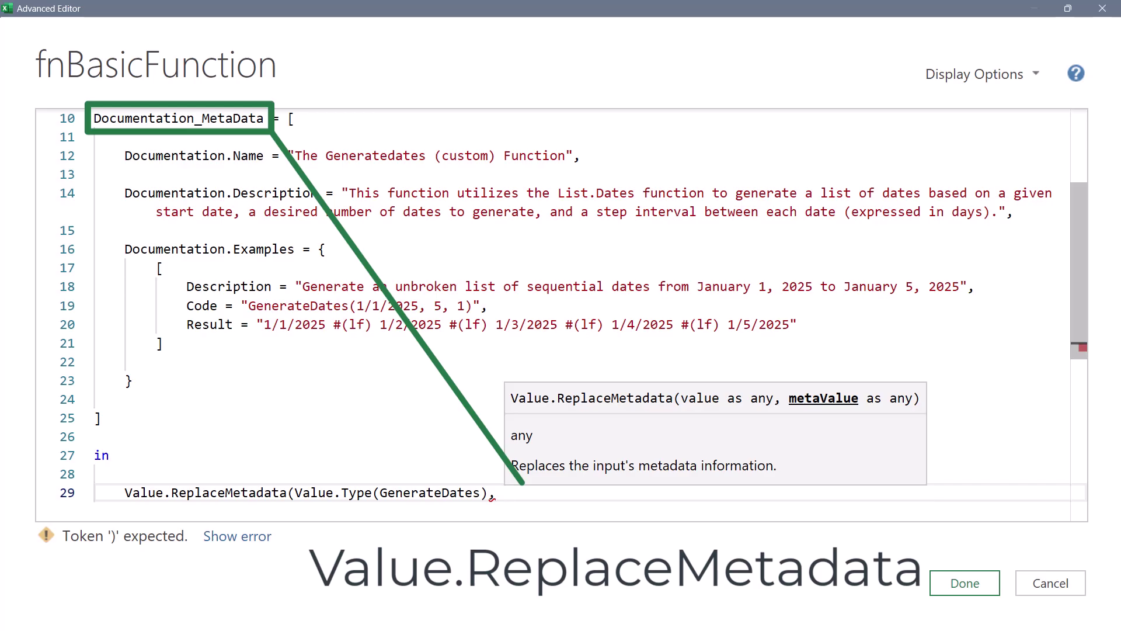
text(Documentation_MetaData))
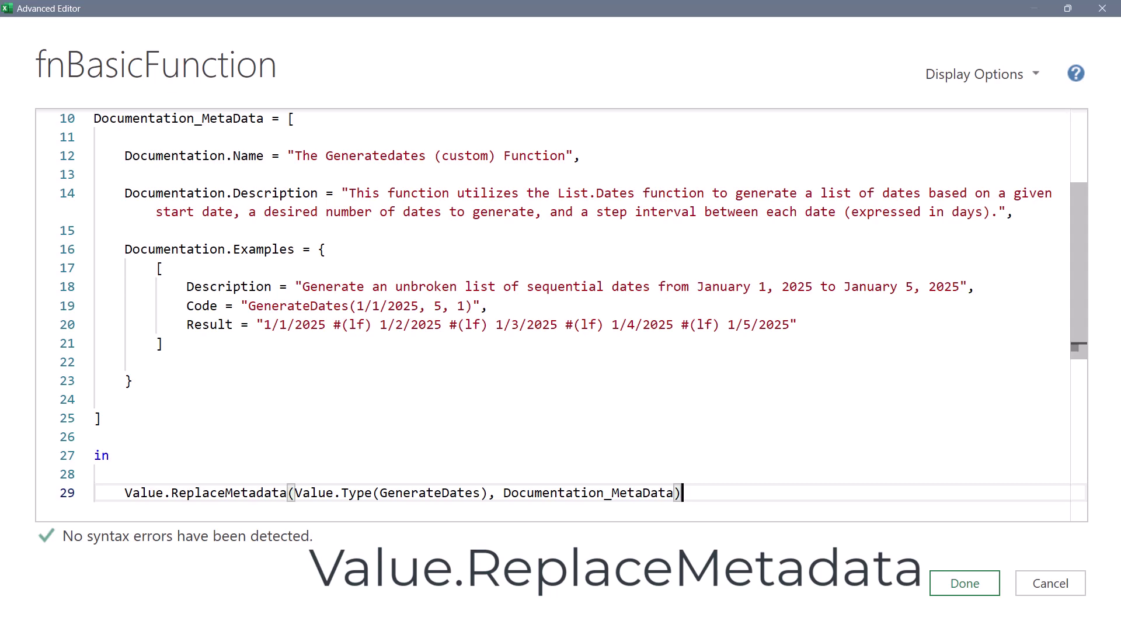
Step: Wrap the final expression in Value.ReplaceType(GenerateDates, …) with a closing parenthesis
key(Home)
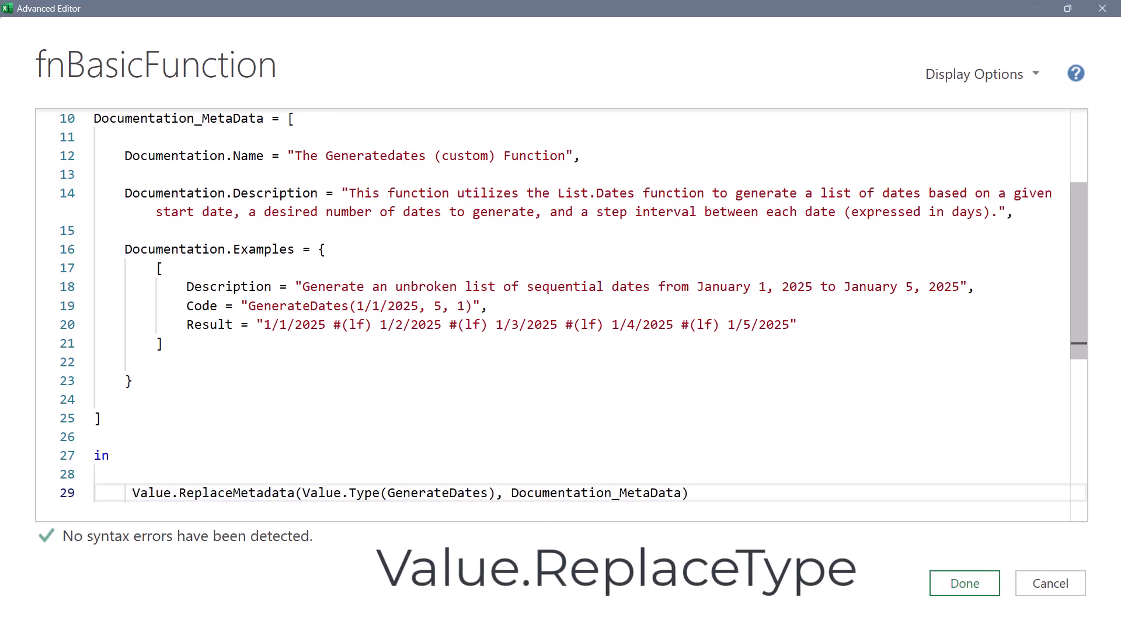
text(Value.ReplaceType( )
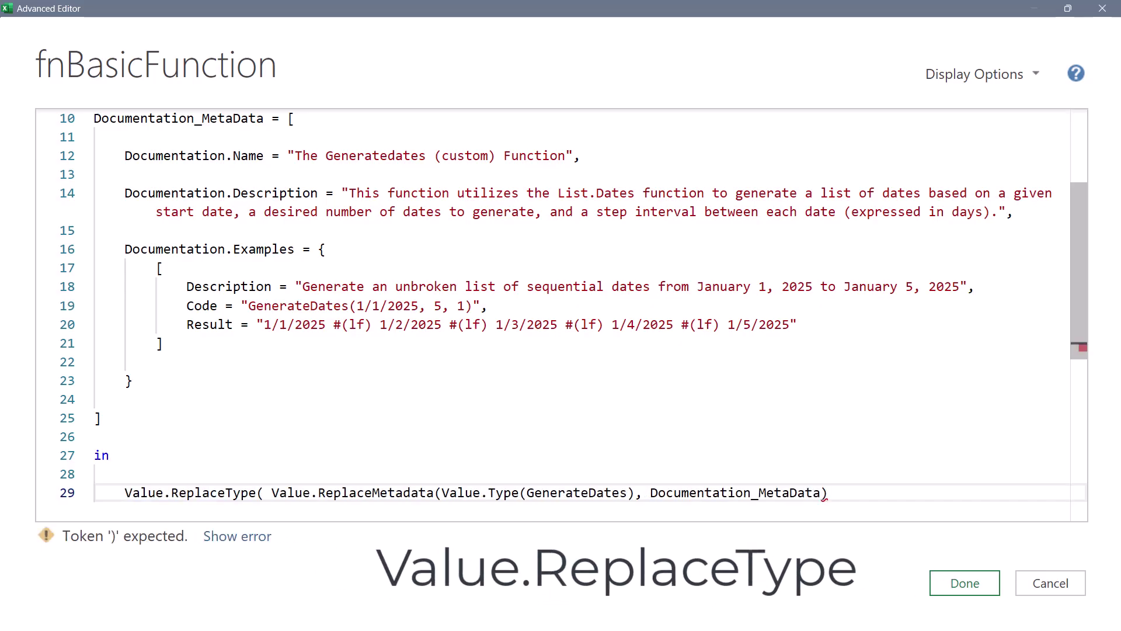
text(GenerateDates)
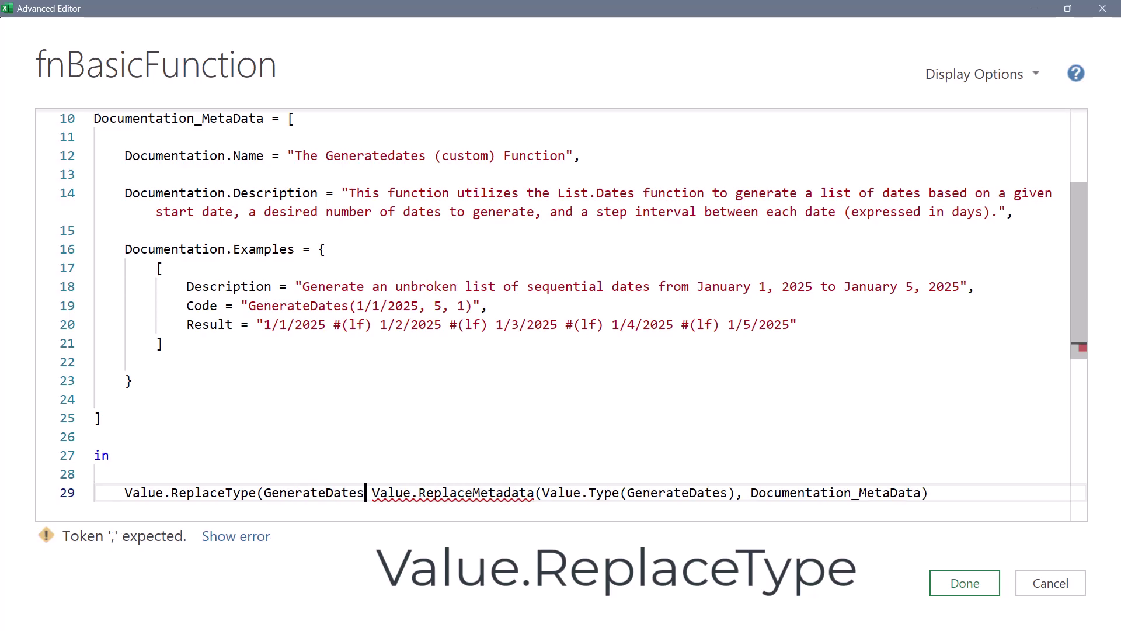
text(,)
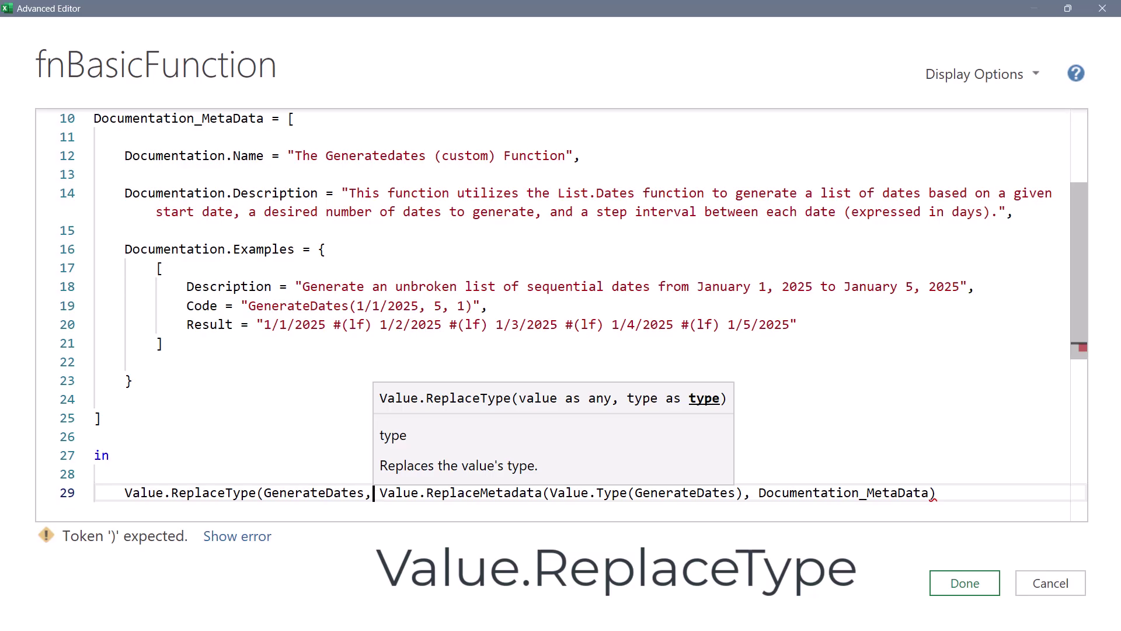
key(End)
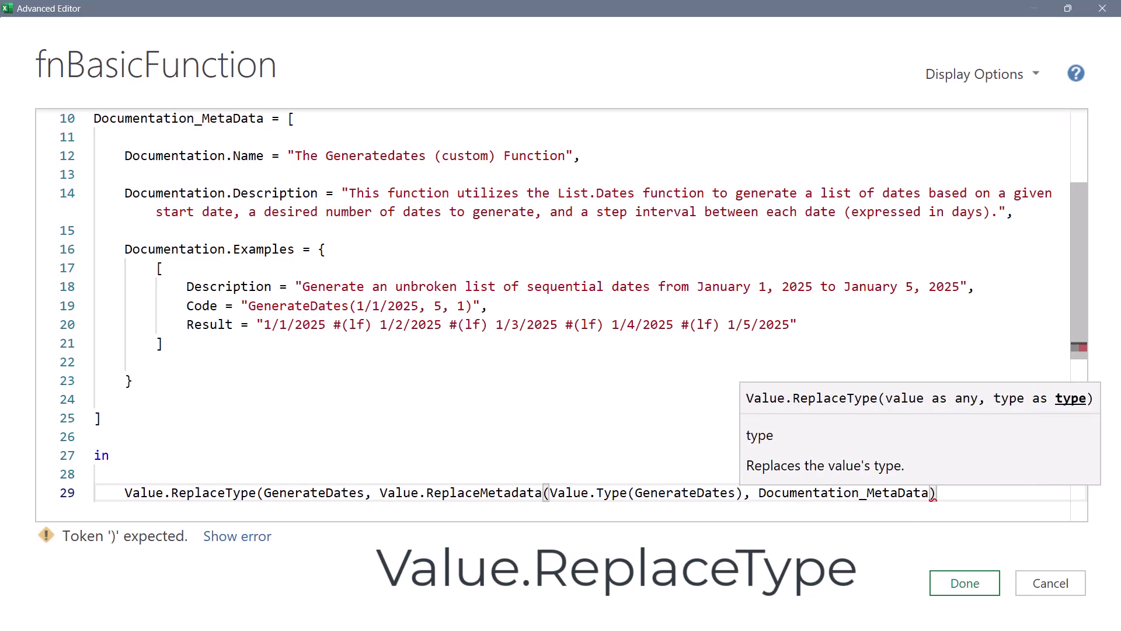
text())
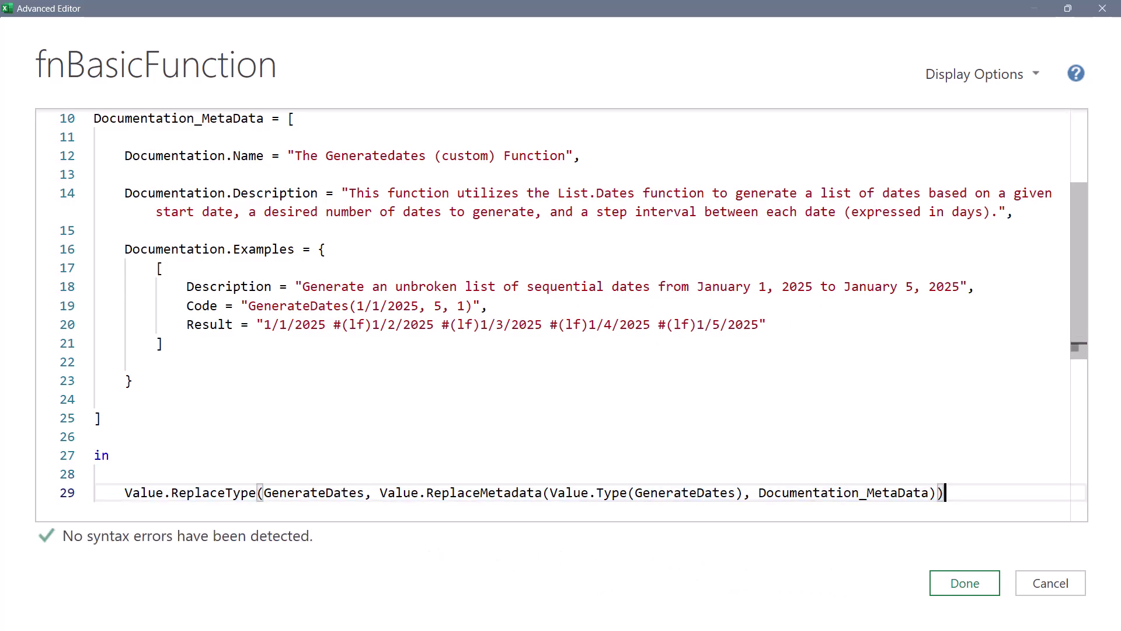
Step: Review the final line's arguments: both GenerateDates references and Documentation_MetaData
key(shift+Home)
key(shift+Home)
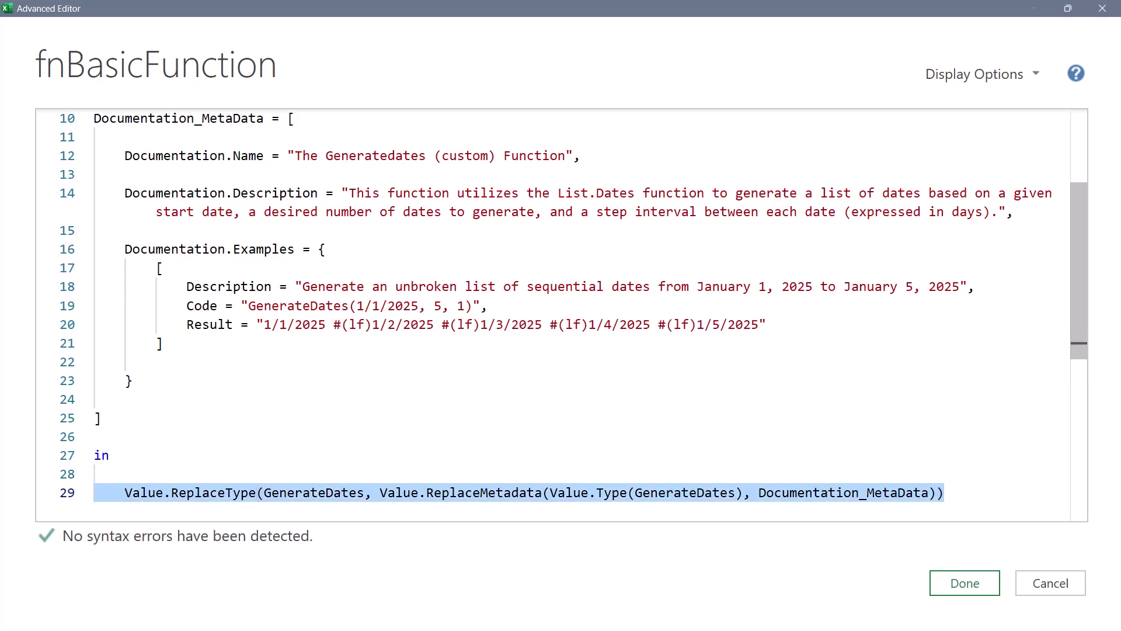
key(Up)
key(Up)
key(End)
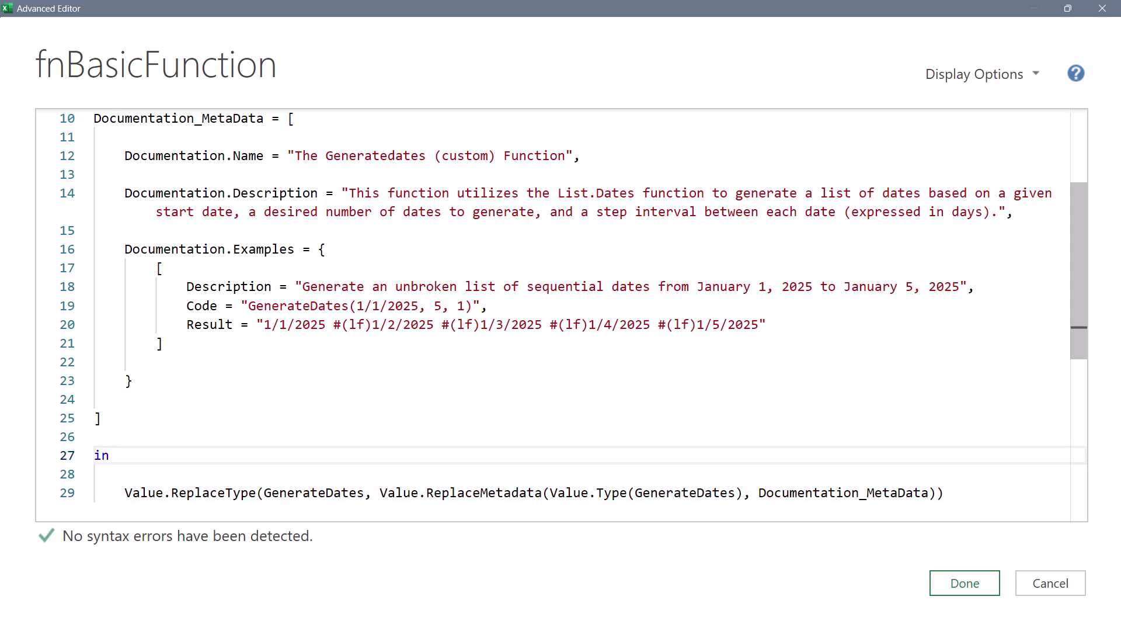
key(Up)
key(Up)
key(Up)
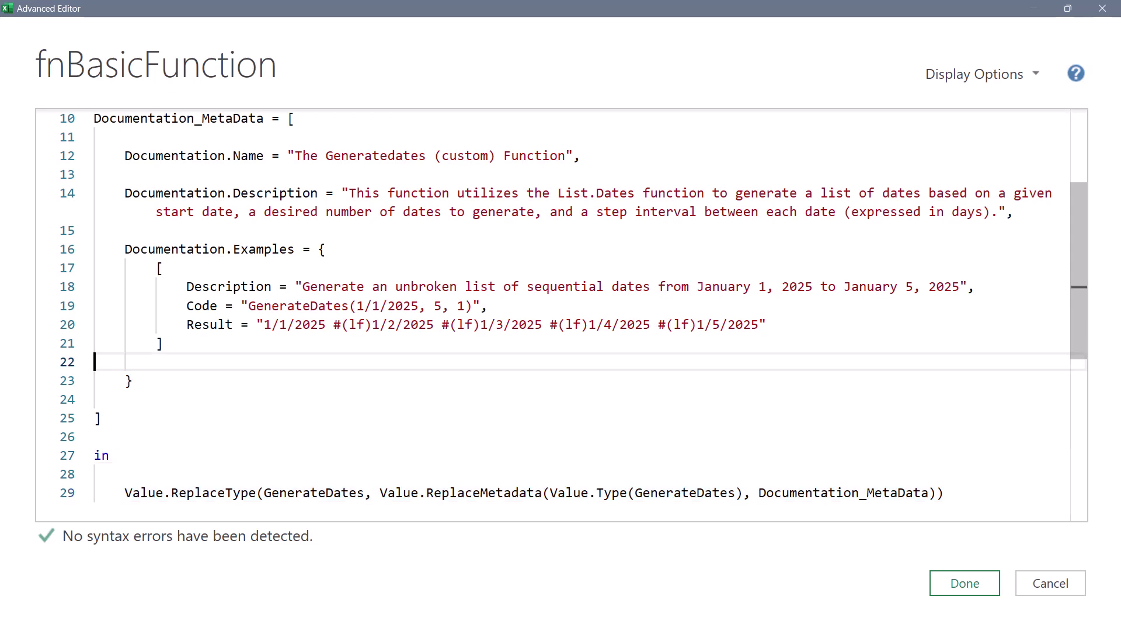
double_click(306, 492)
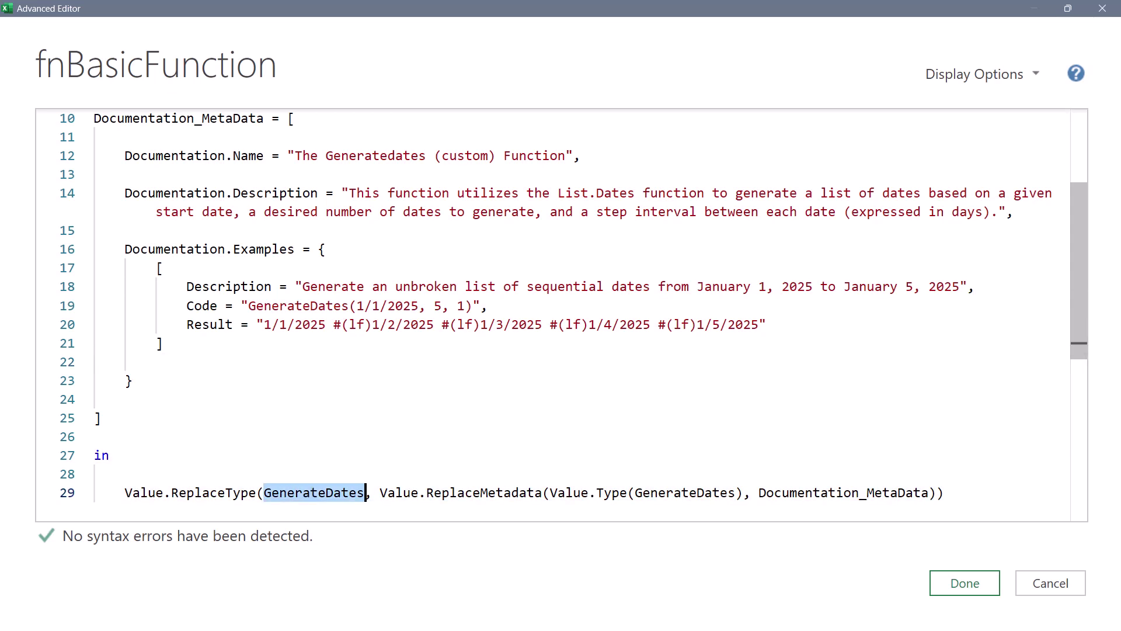
double_click(684, 492)
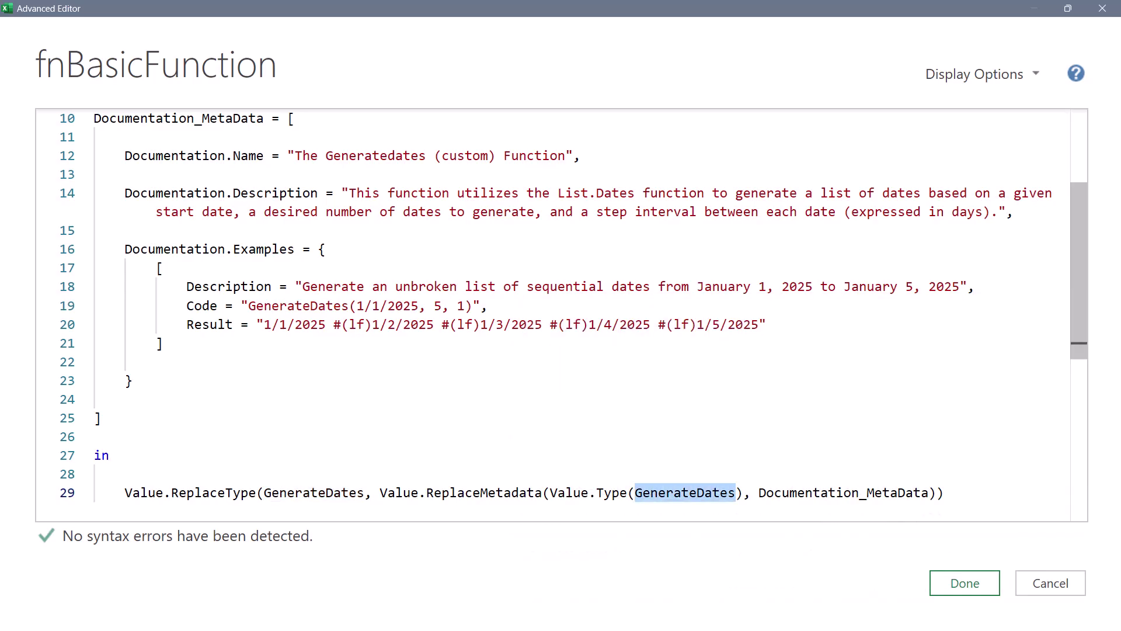
double_click(792, 492)
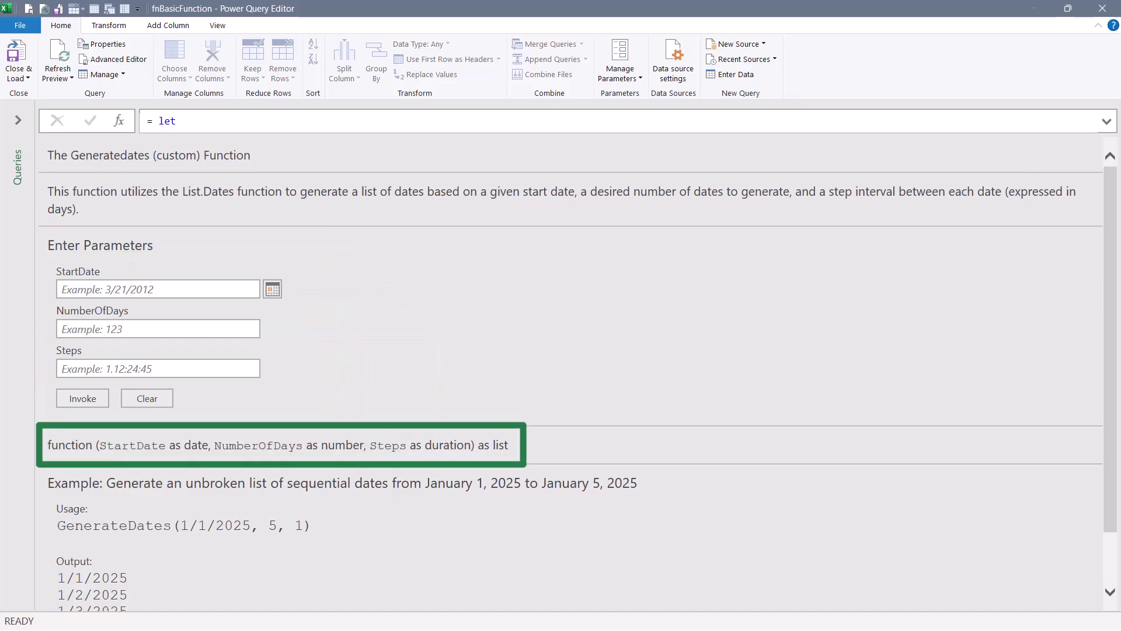
Step: Scroll fnBasicFunction's invoke page to review its custom name, description and example
scroll(570, 374, down, 2)
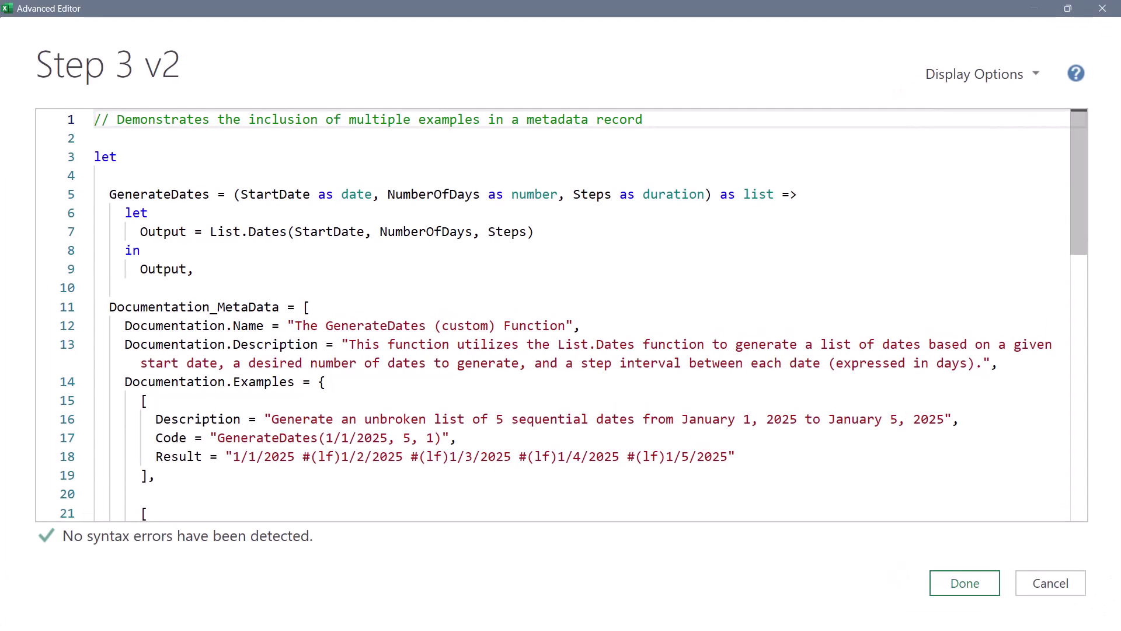
mouse_move(109, 194)
mouse_down()
mouse_move(140, 250)
mouse_move(195, 269)
mouse_up()
drag(103, 307, 288, 306)
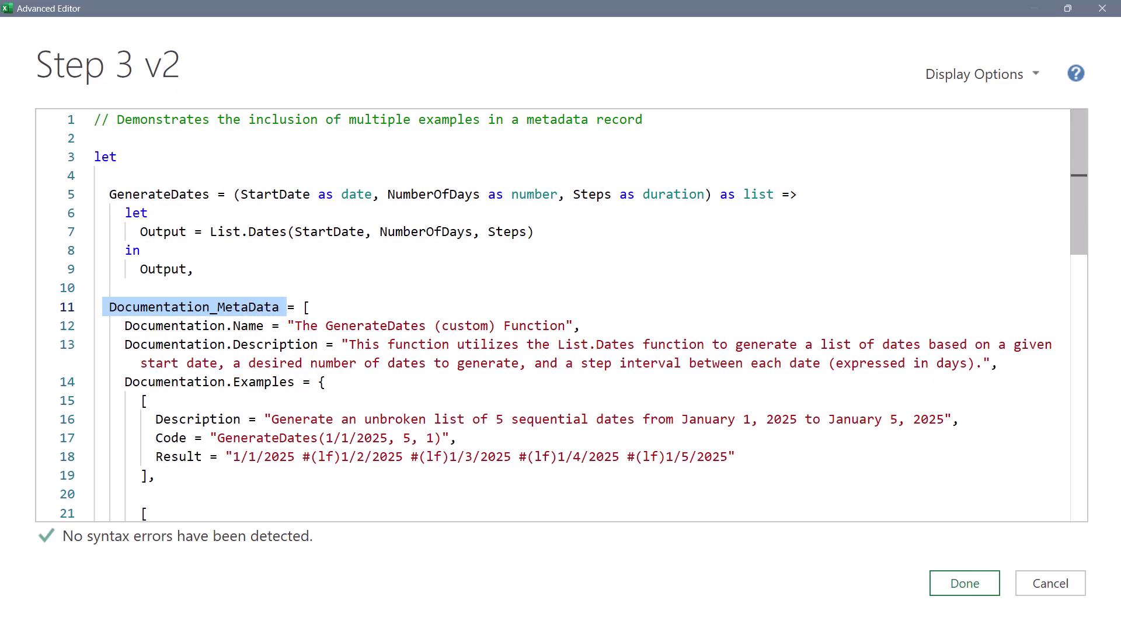
drag(124, 325, 250, 326)
drag(132, 344, 319, 344)
drag(125, 381, 327, 381)
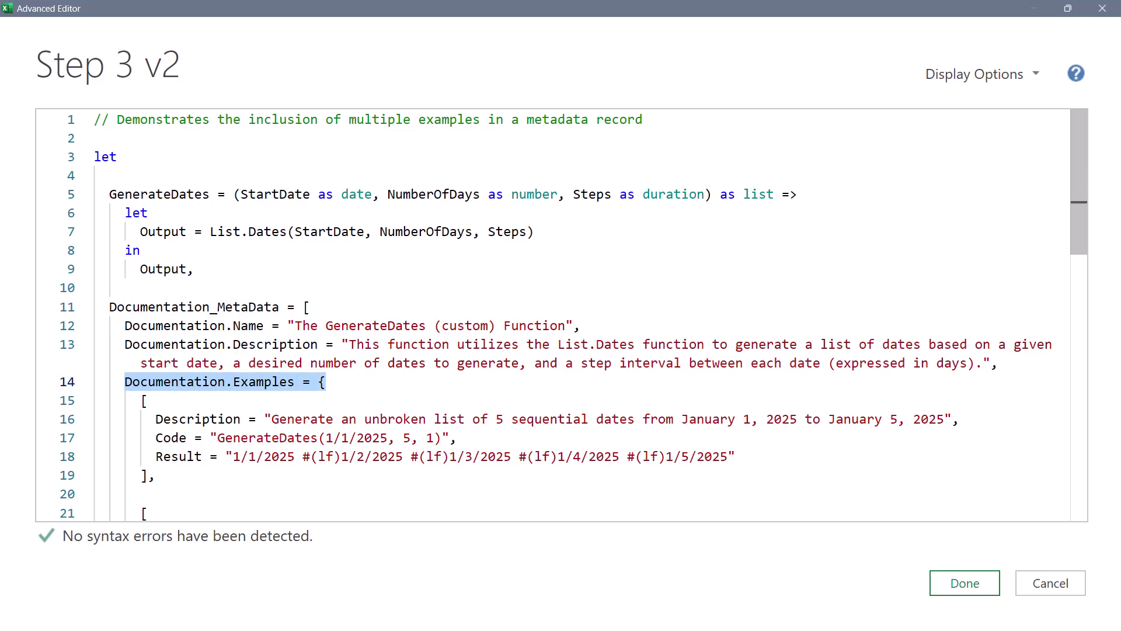
mouse_move(142, 401)
mouse_down()
mouse_move(171, 456)
mouse_move(156, 477)
mouse_up()
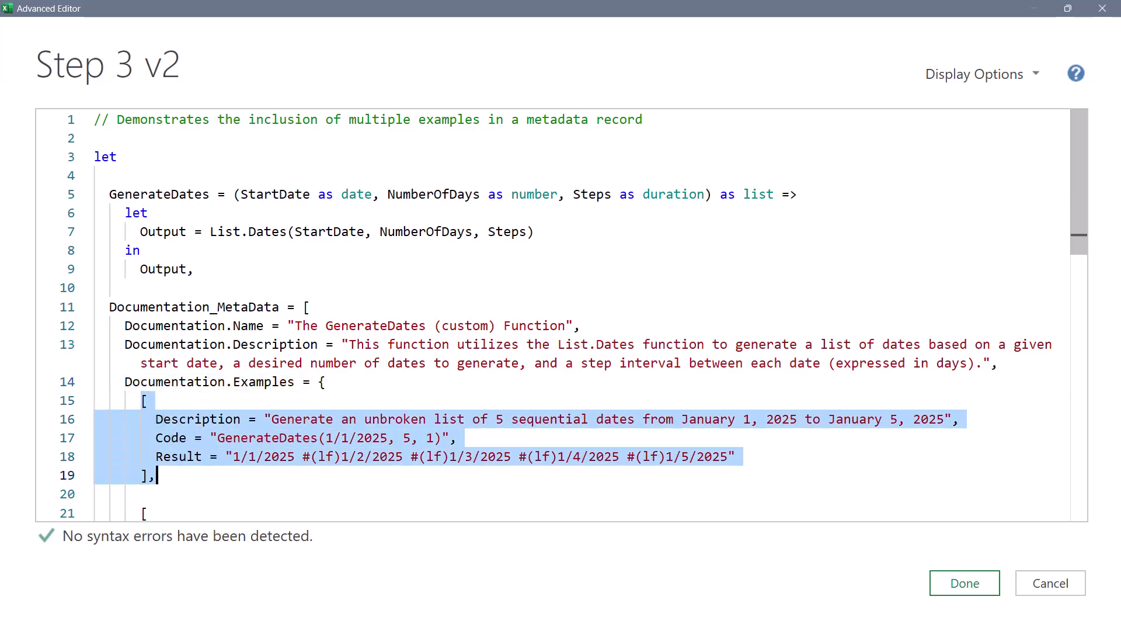
scroll(561, 315, down, 4)
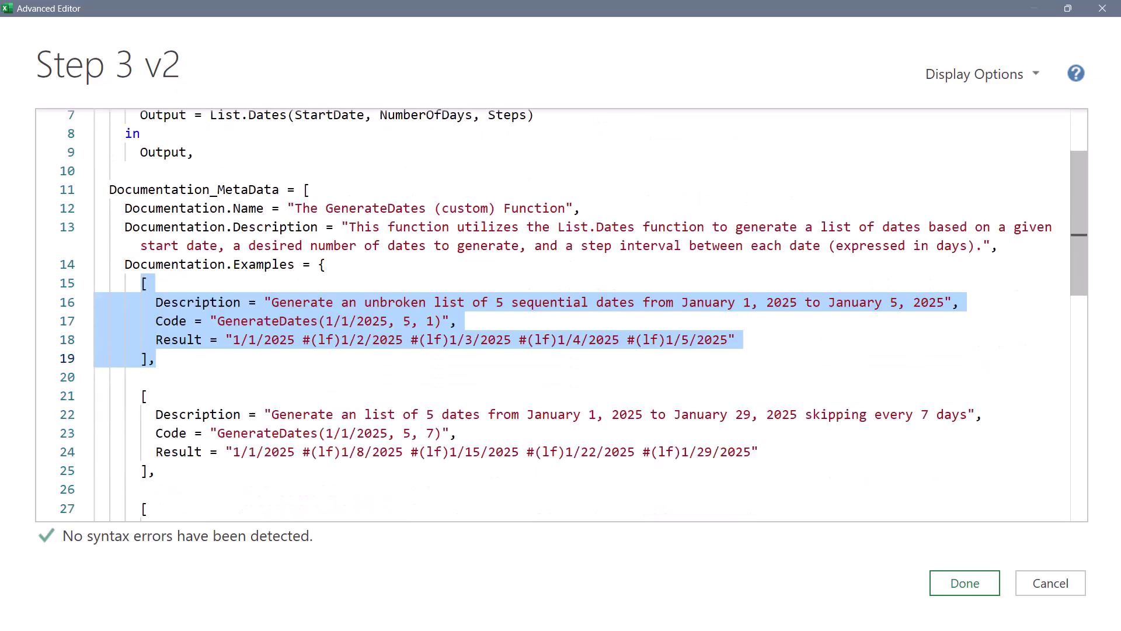
drag(141, 278, 156, 354)
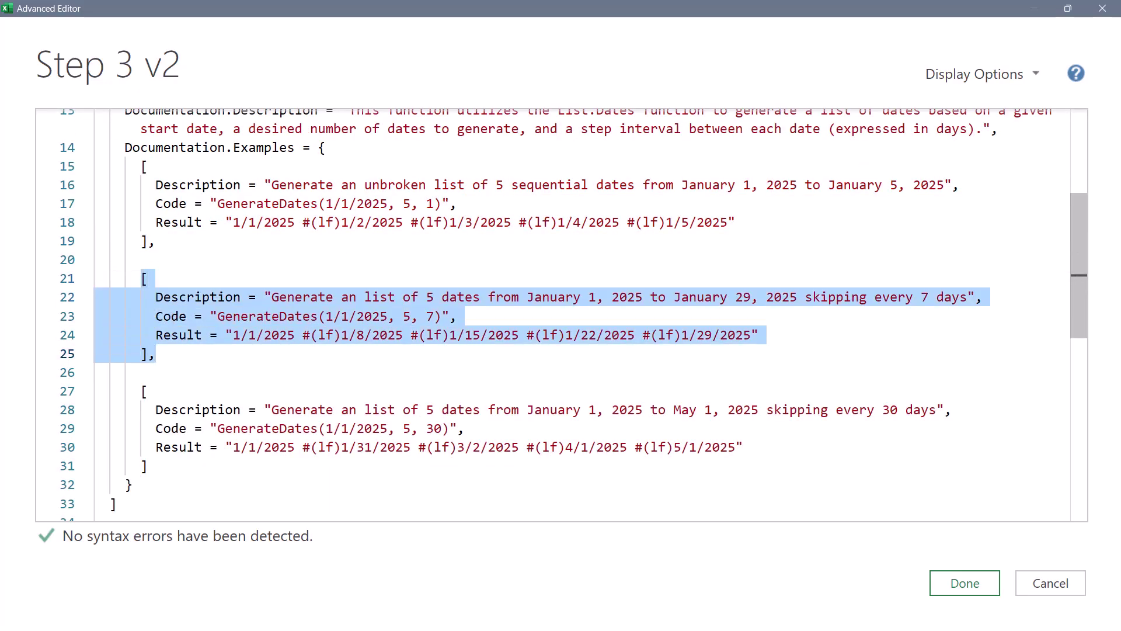
drag(142, 390, 164, 409)
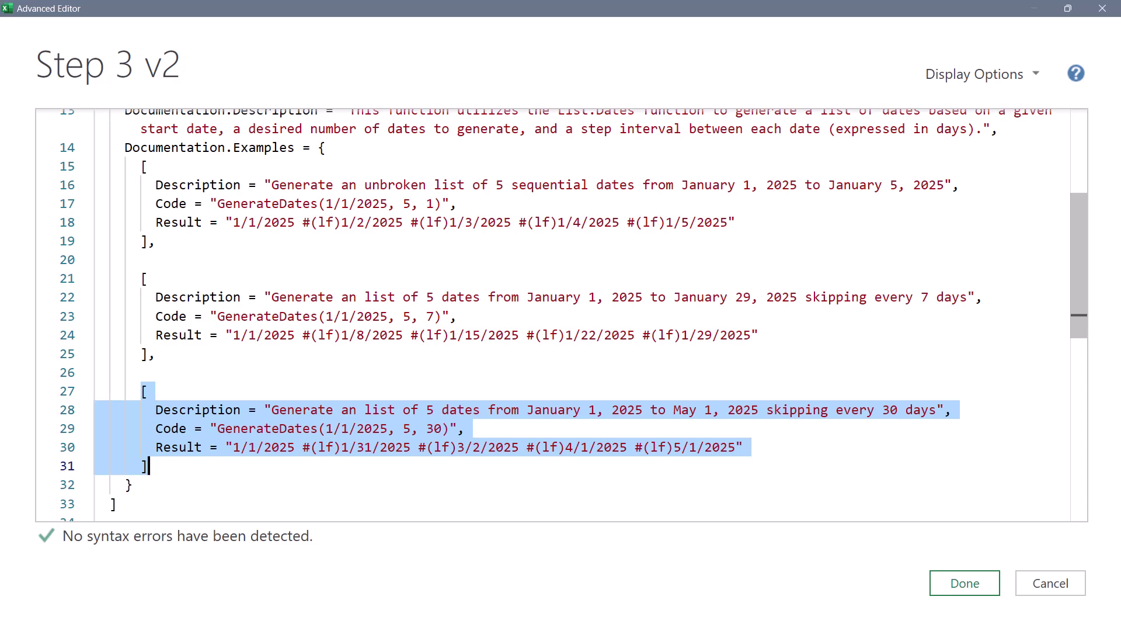
key(Up)
key(Up)
key(Up)
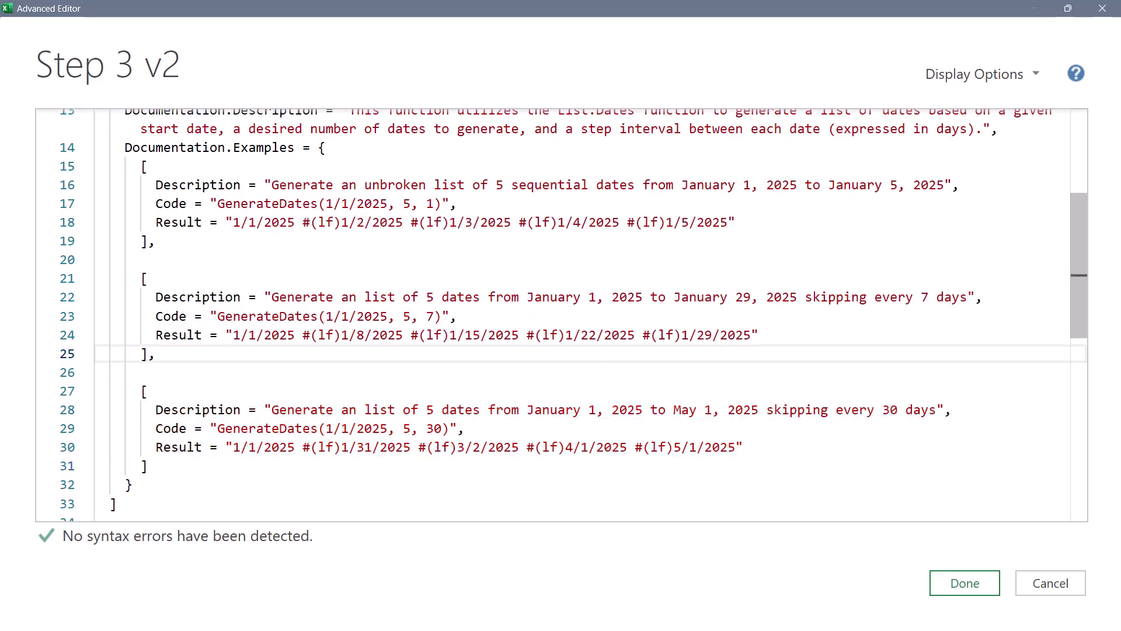
Step: Apply the code and review Step 3 v2's GenerateDates invoke page with its three usage examples
click(965, 583)
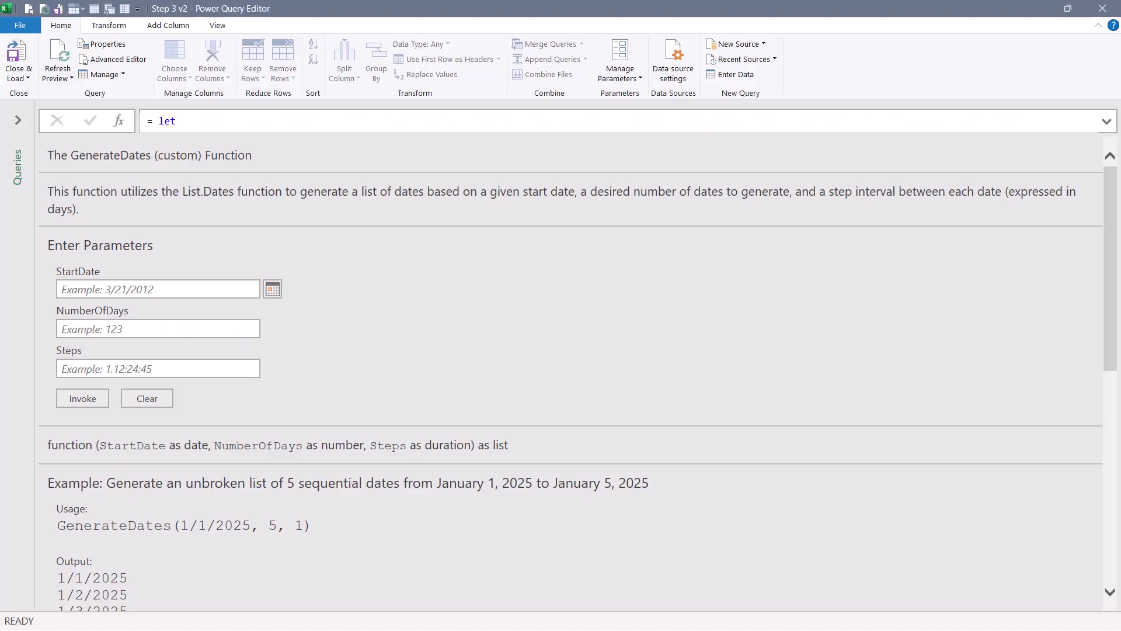
scroll(560, 374, down, 1)
scroll(561, 374, down, 3)
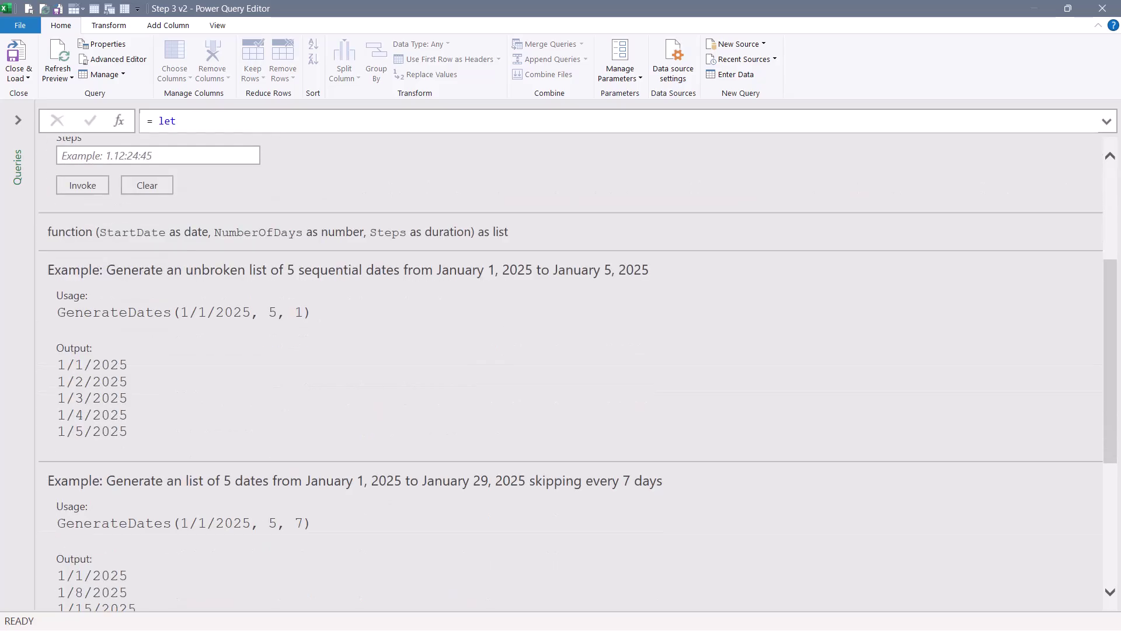
scroll(560, 373, down, 2)
scroll(561, 374, down, 3)
scroll(561, 374, down, 1)
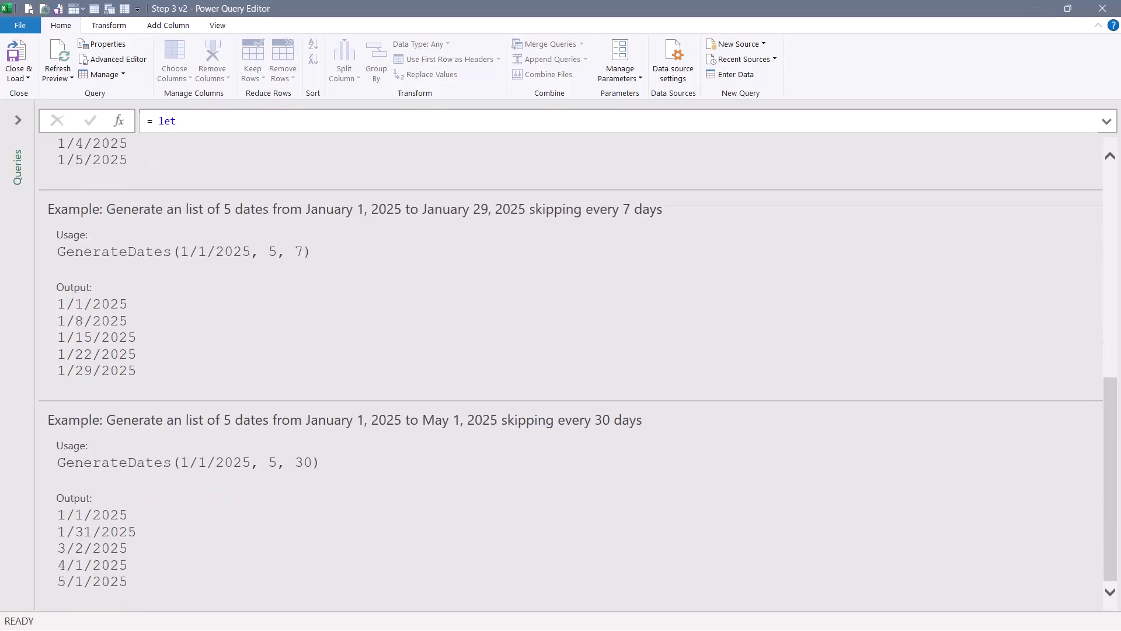
scroll(561, 374, up, 10)
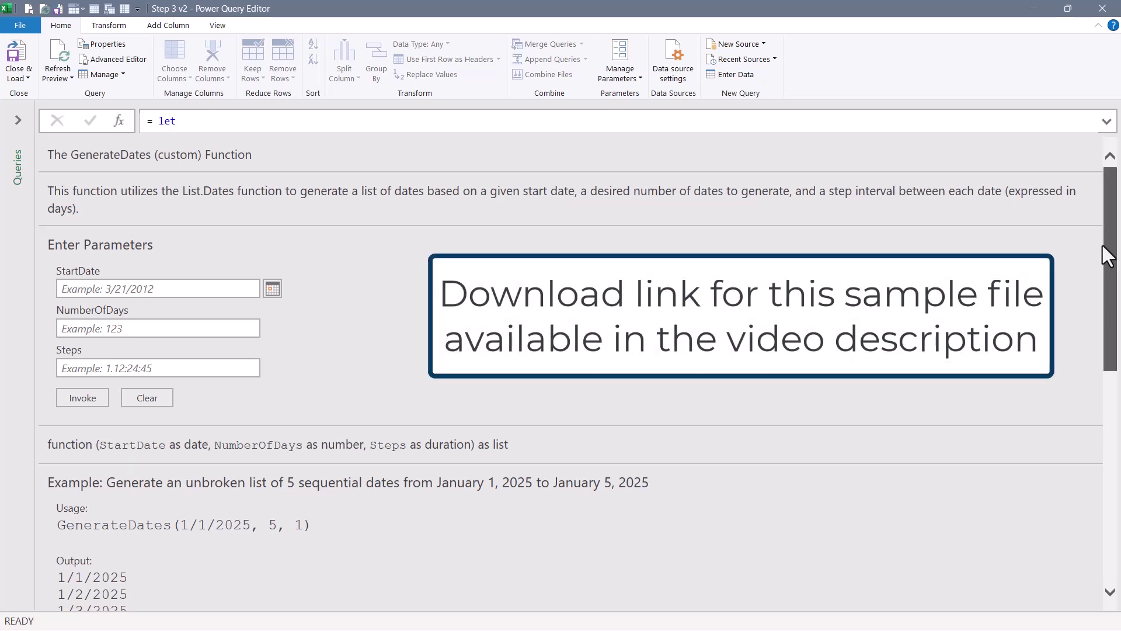
mouse_move(1103, 246)
mouse_down()
mouse_move(1115, 494)
mouse_move(1109, 174)
mouse_up()
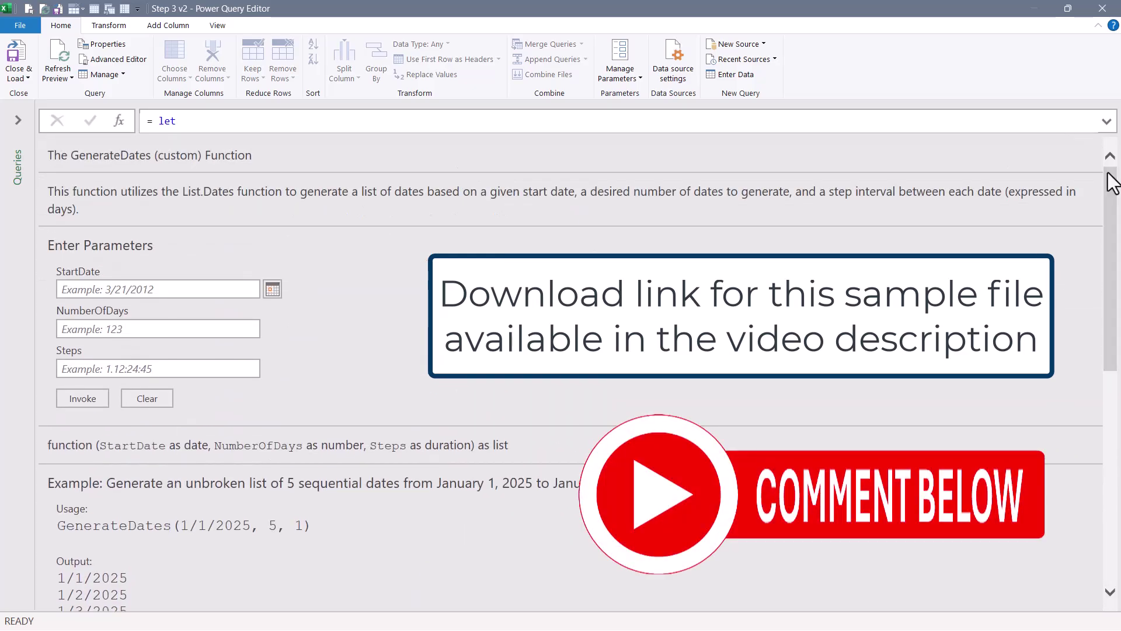